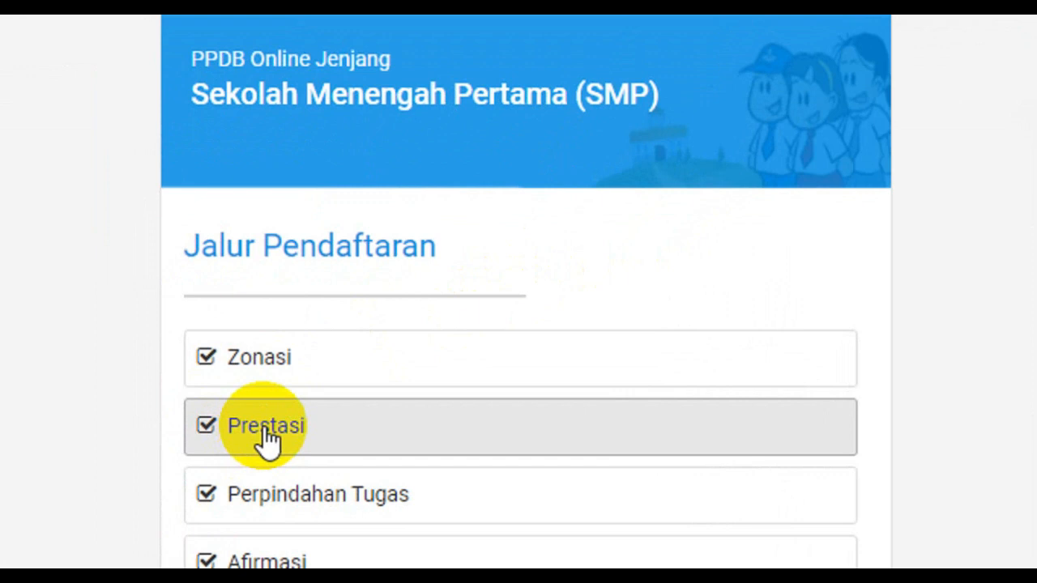
Start a Prestasi self-registration for 2021/2022 and bring up the school search window
left_click(267, 430)
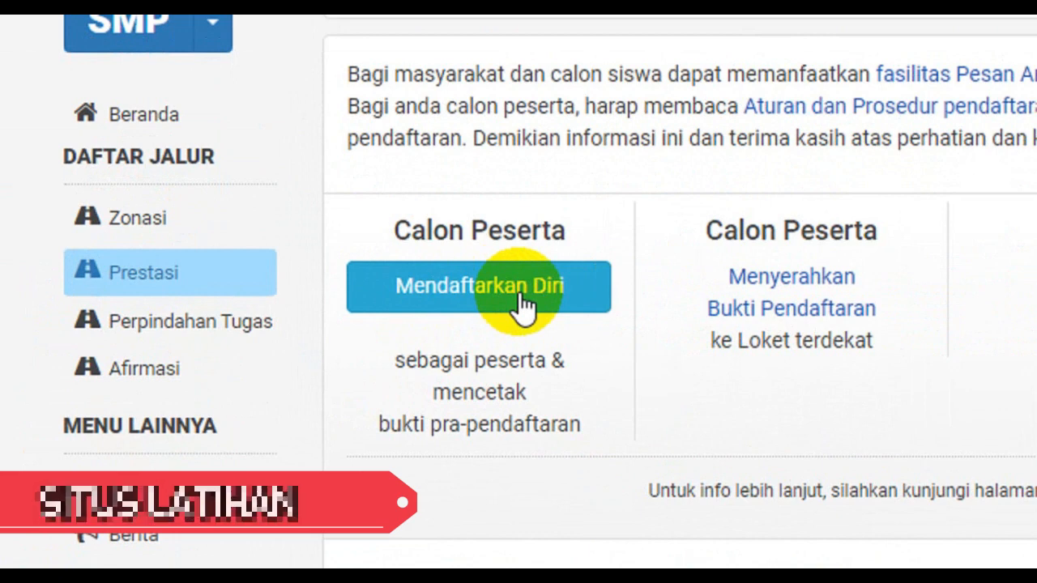
left_click(523, 306)
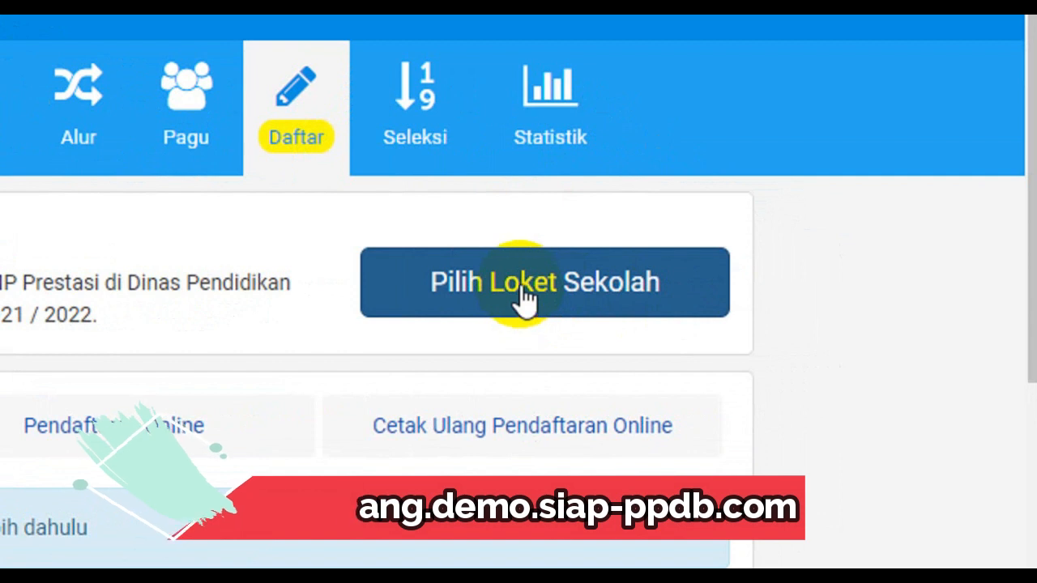
left_click(523, 298)
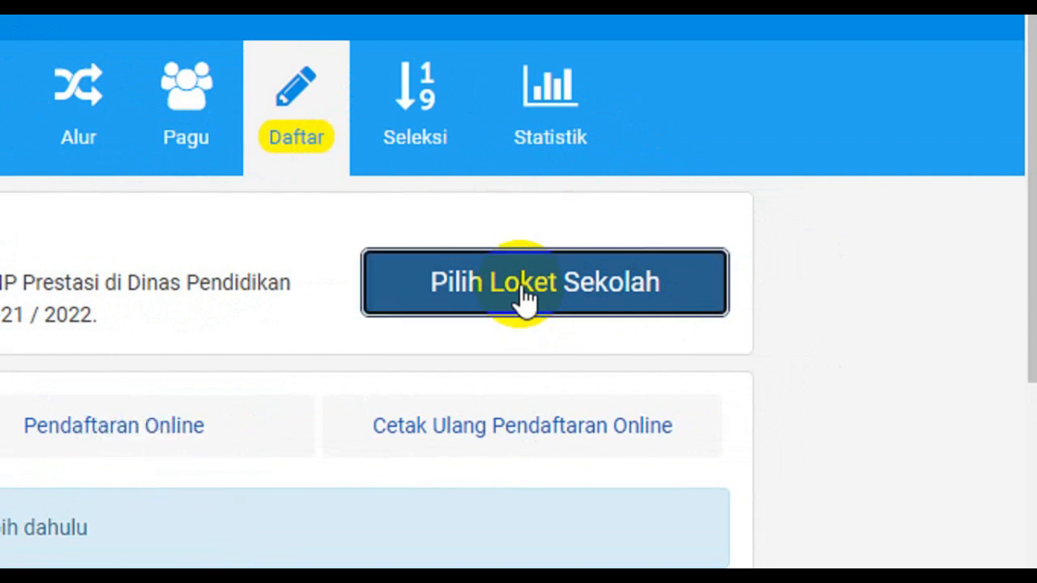
Search for 'SMPN 7 PEMALANG' and pick it as the registration school
type("SMPN 7 PEMALA")
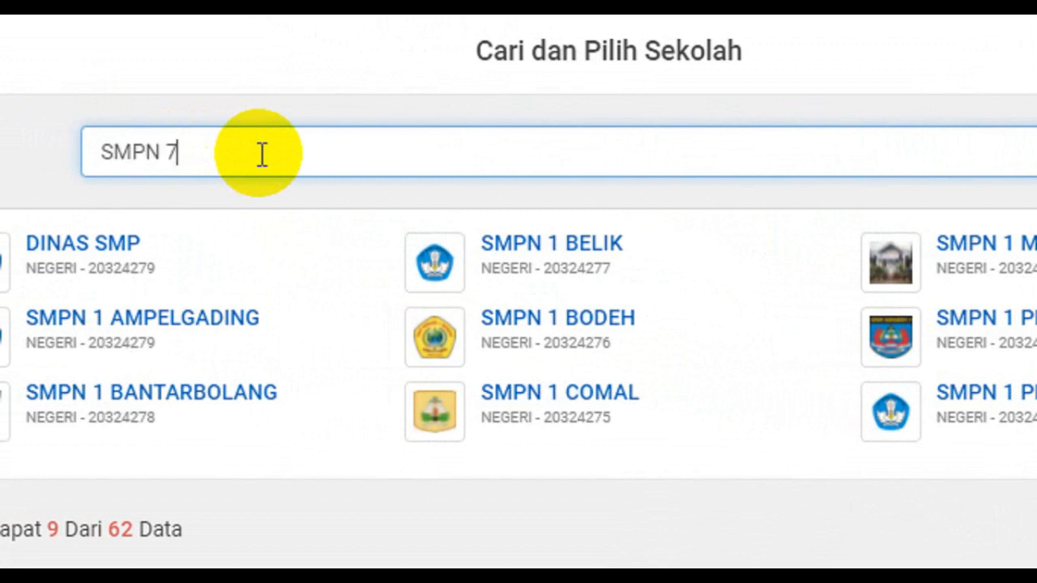
type("NG")
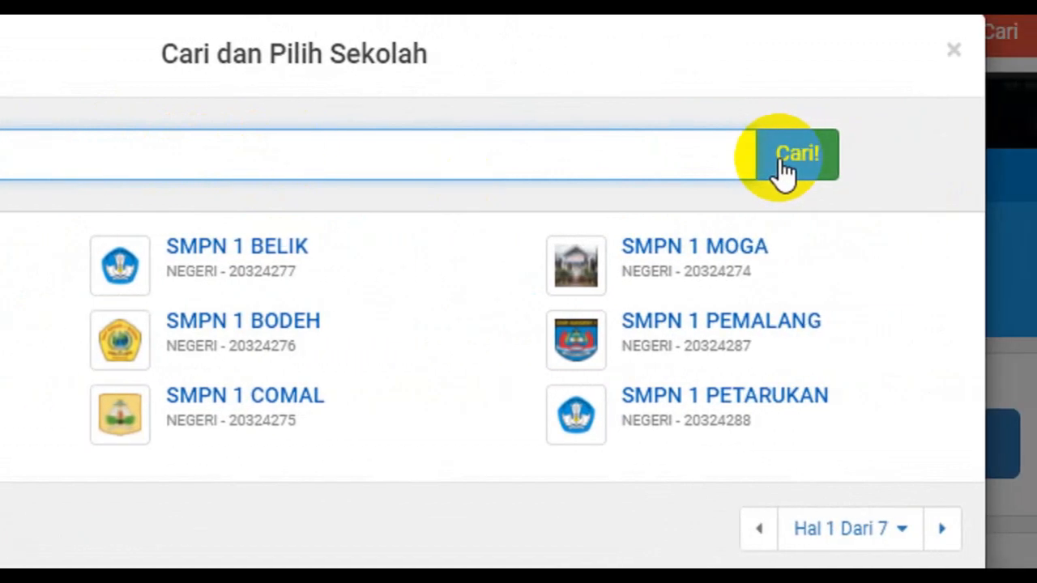
left_click(784, 166)
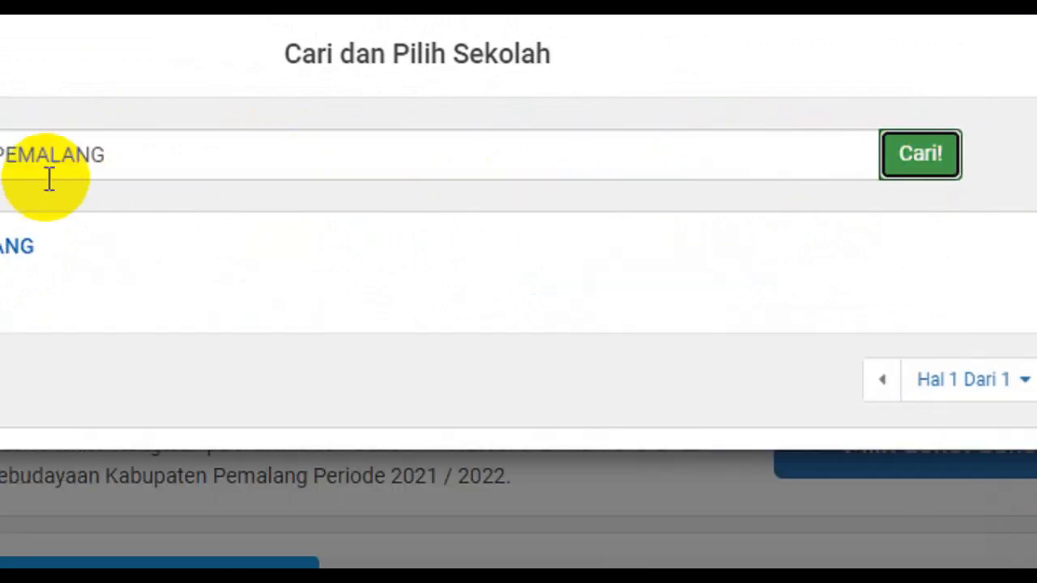
left_click(157, 249)
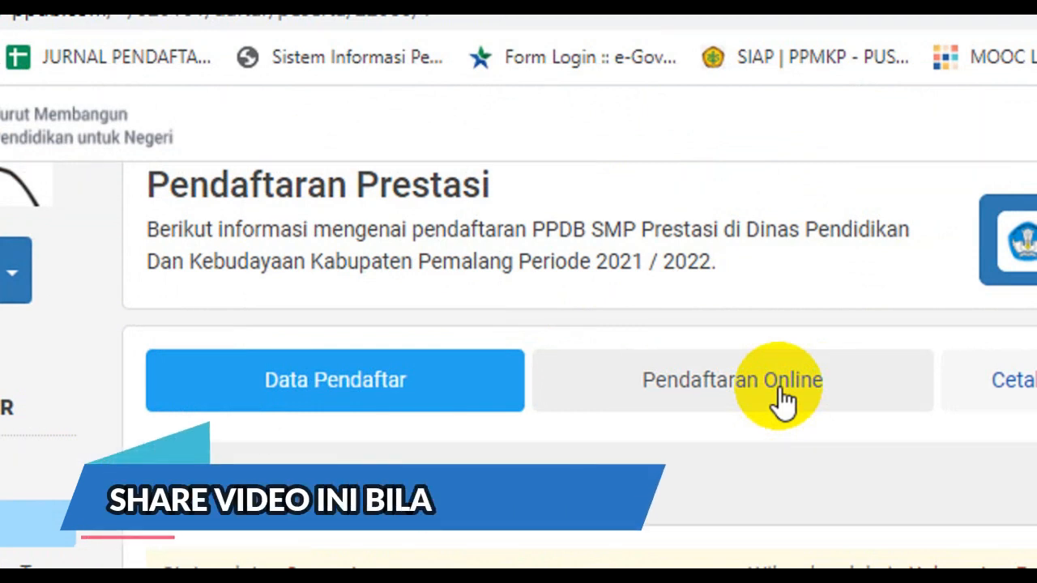
Open the Pendaftaran Online form and enter the student's NISN
left_click(782, 398)
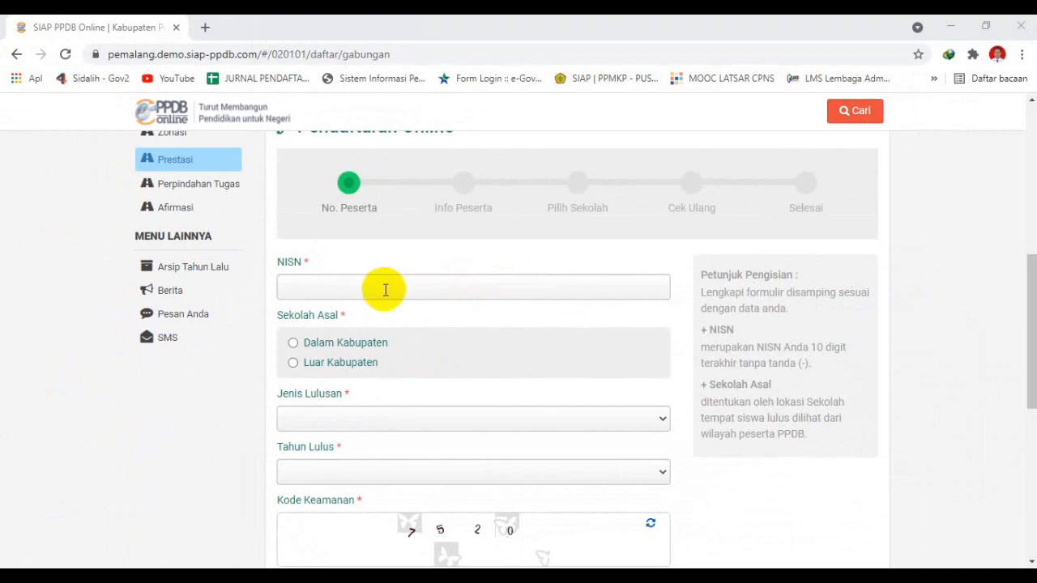
left_click(384, 289)
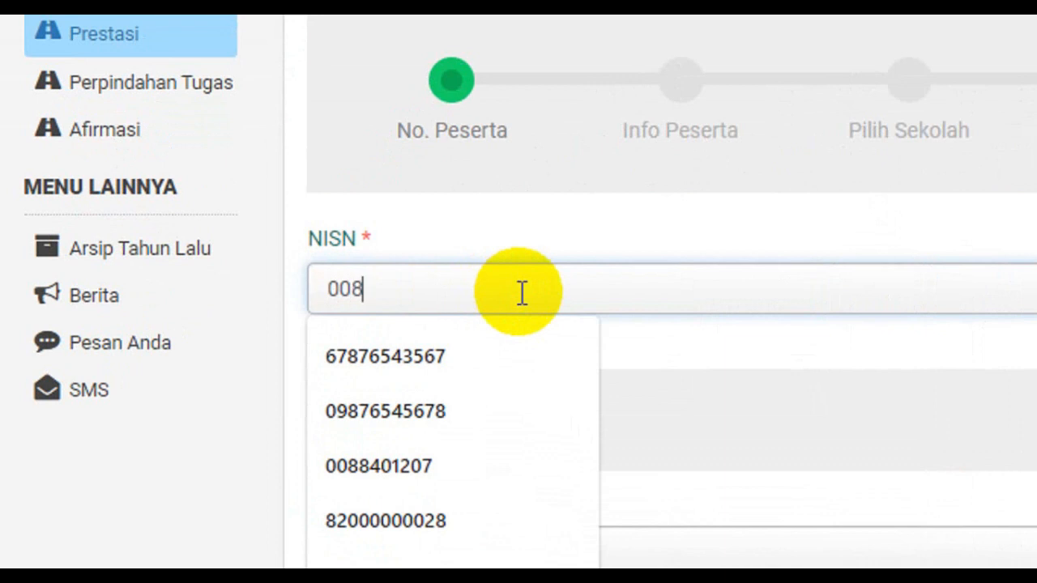
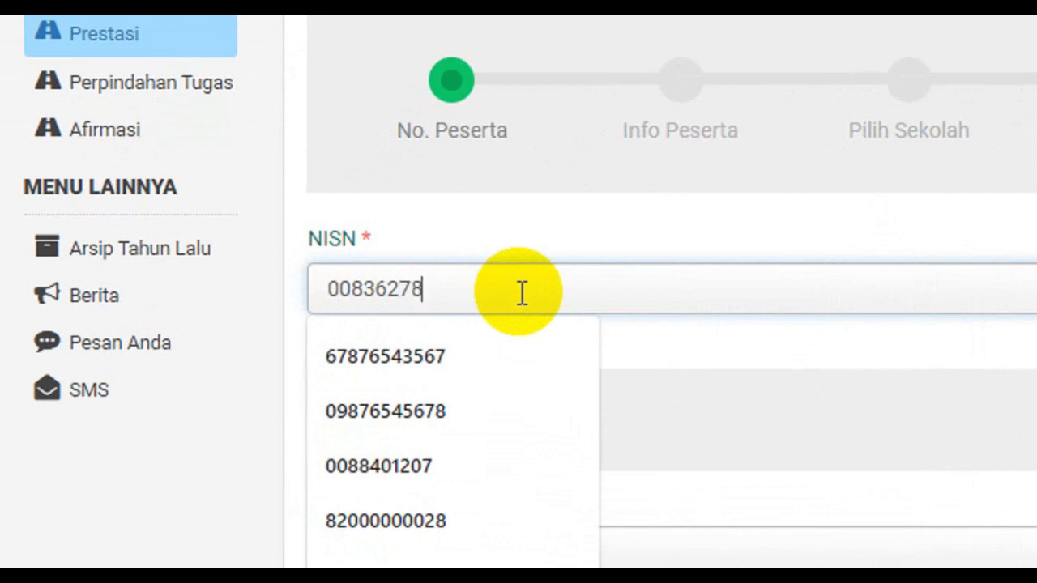
left_click(718, 223)
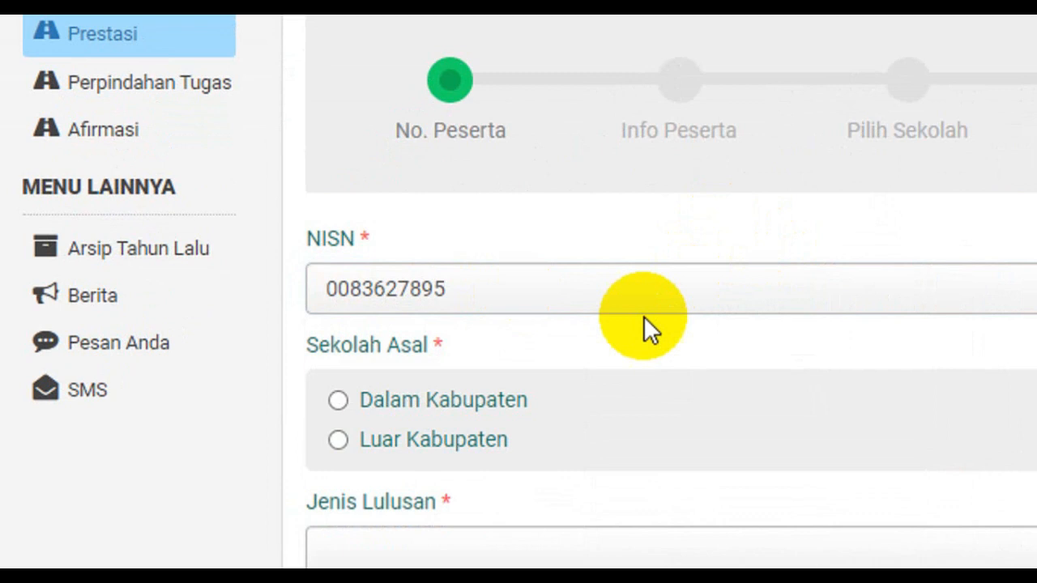
Set origin to Dalam Kabupaten, graduation type Reguler, and graduation year 2021
left_click(404, 389)
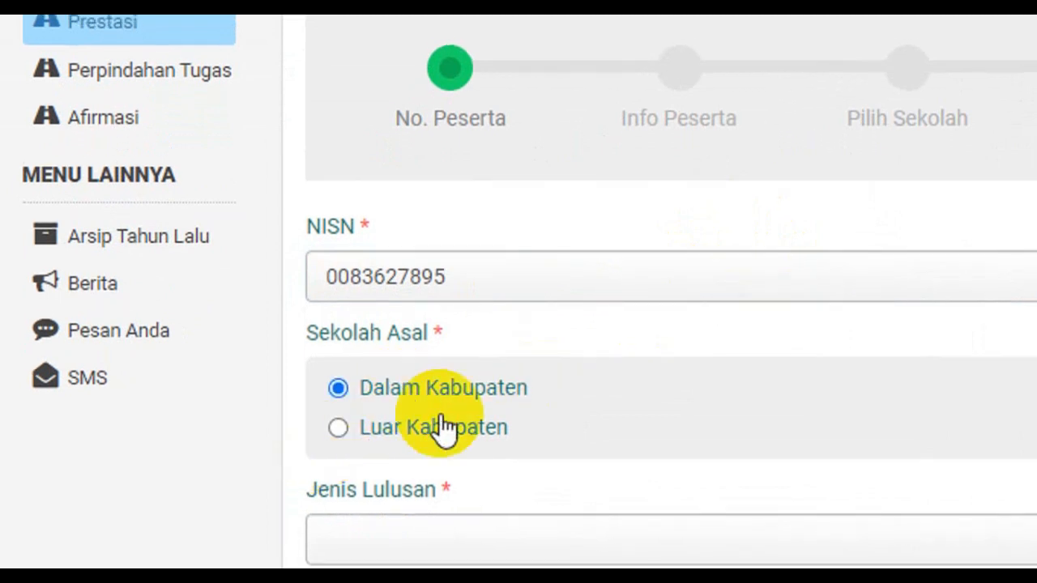
scroll(595, 486, "down", 2)
left_click(552, 429)
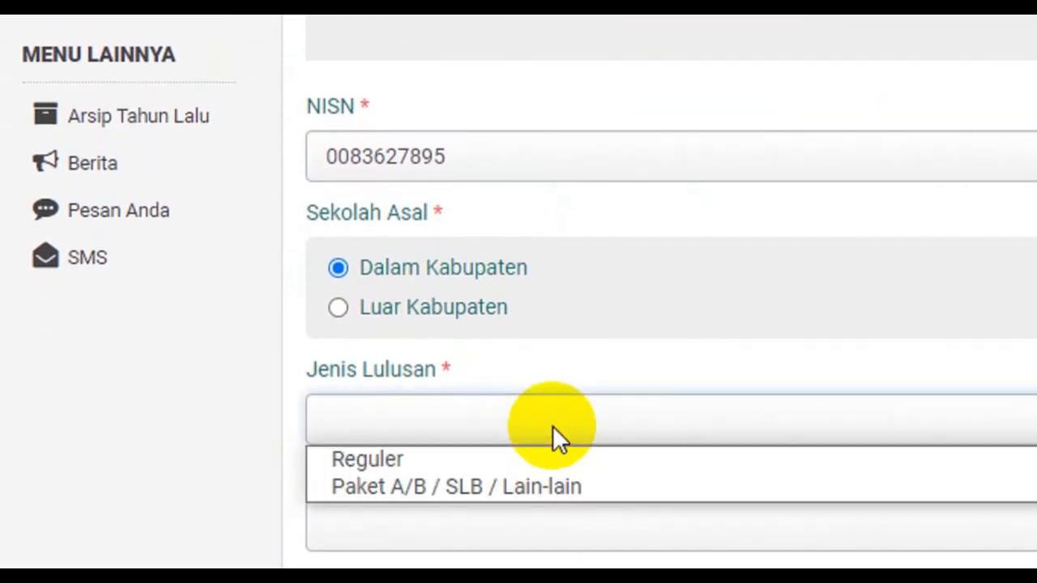
left_click(518, 439)
scroll(555, 409, "down", 2)
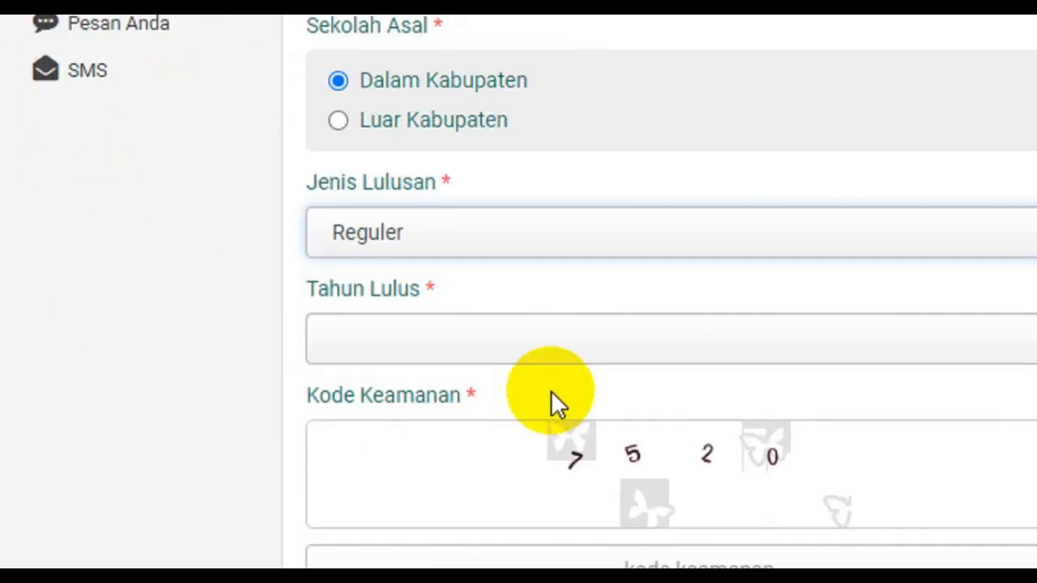
left_click(558, 345)
left_click(541, 380)
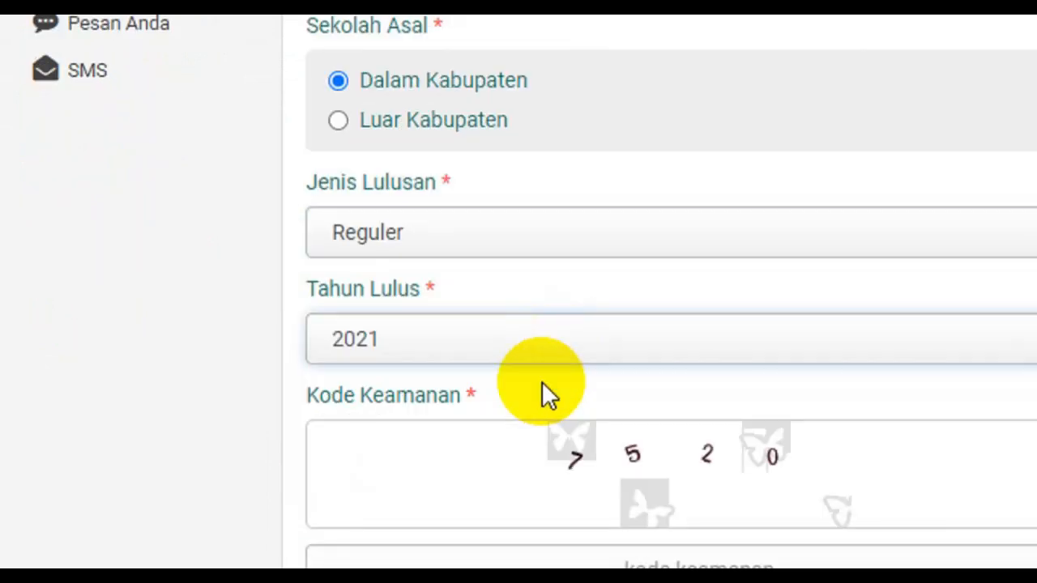
Enter the security code shown on the form
scroll(544, 405, "down", 2)
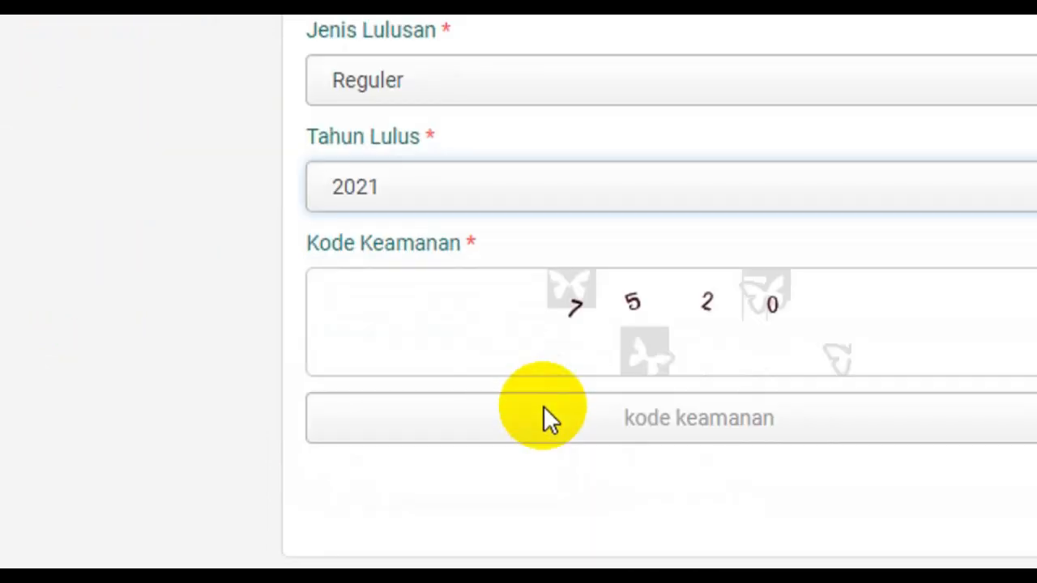
left_click(723, 417)
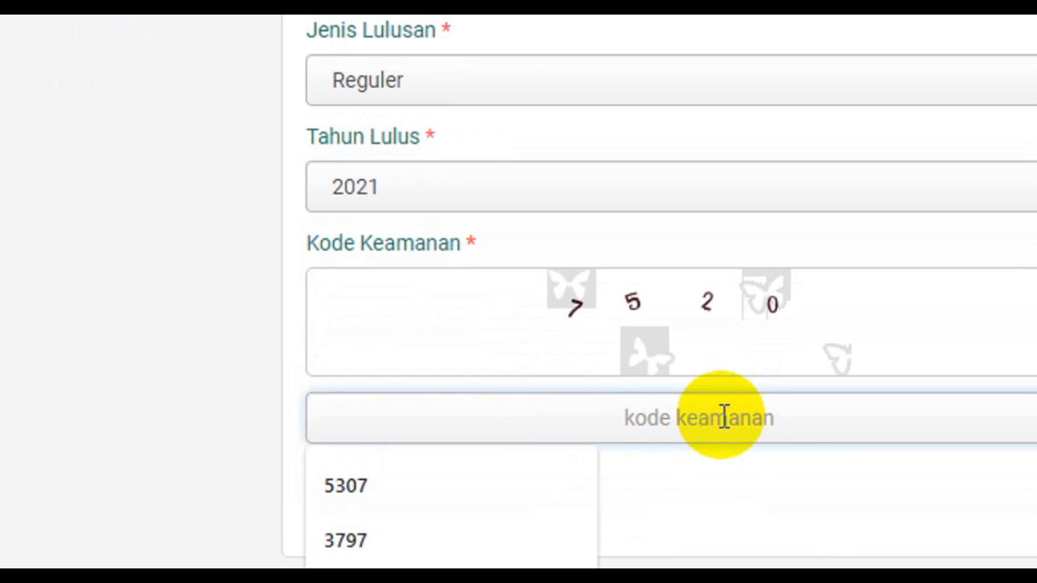
type("75")
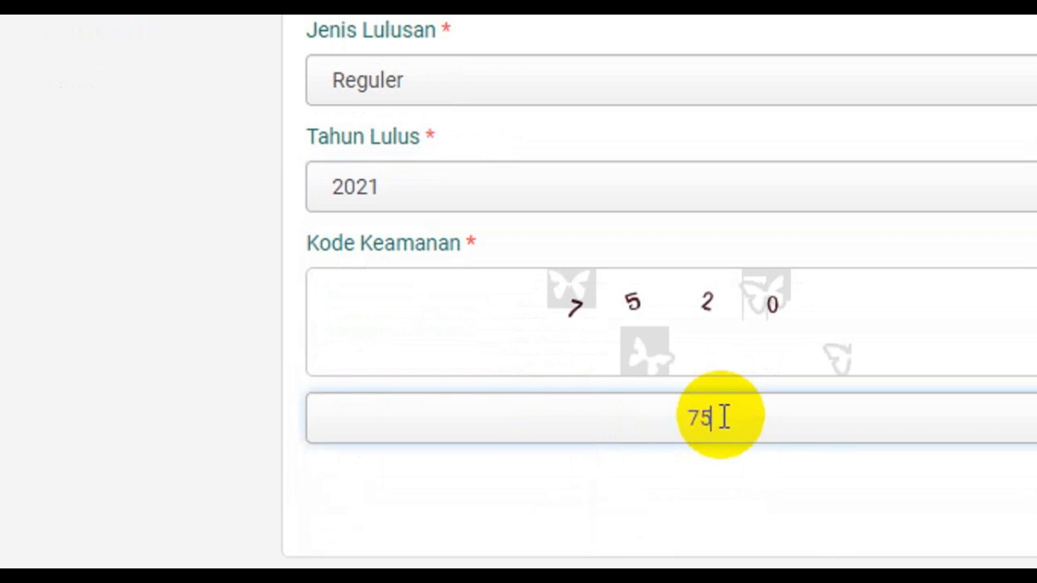
type("20")
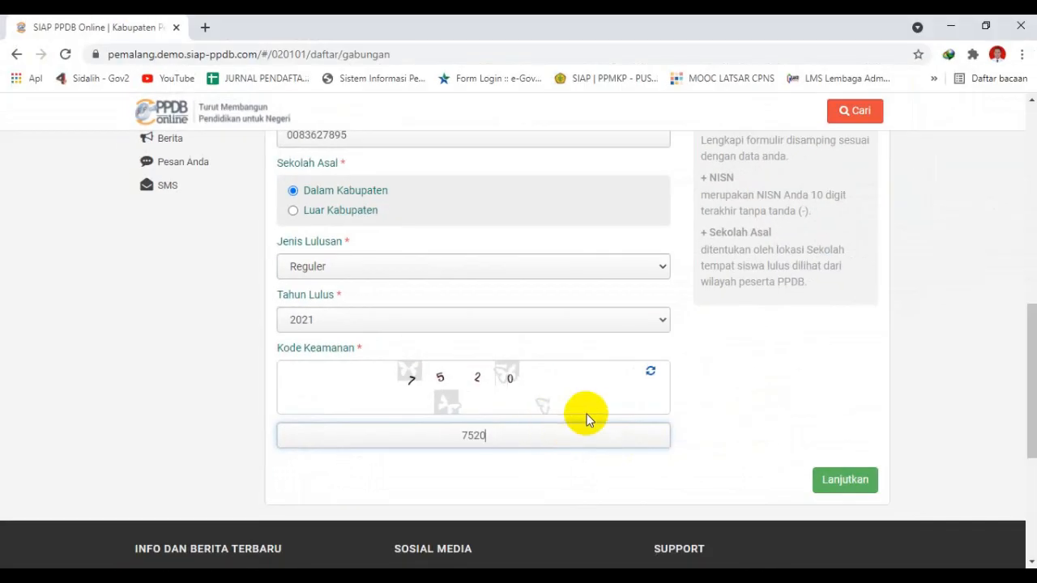
scroll(587, 418, "up", 5)
scroll(587, 419, "down", 4)
scroll(588, 419, "down", 3)
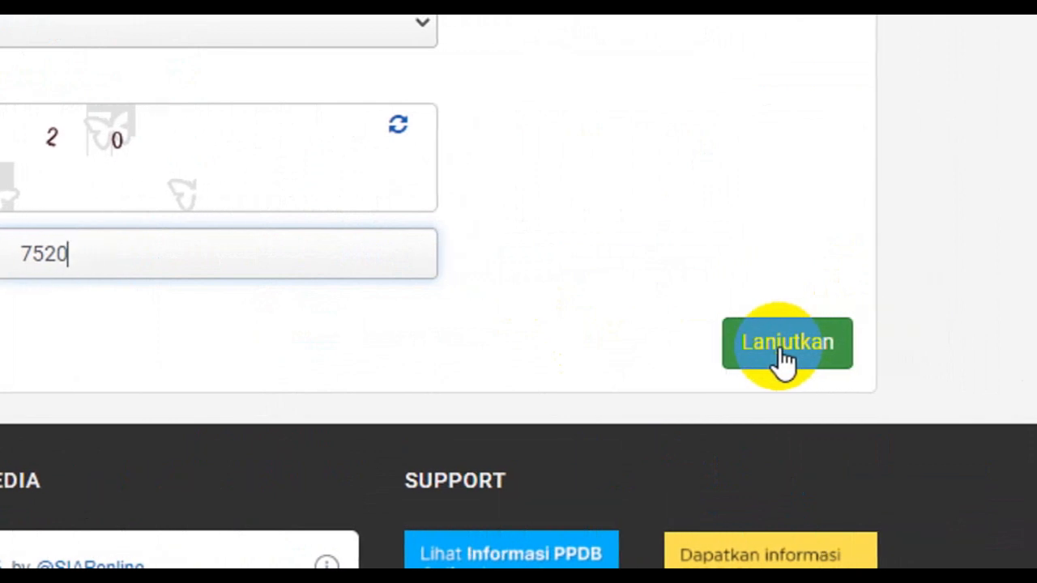
Submit the first step and move on to the Info Peserta biodata
left_click(783, 354)
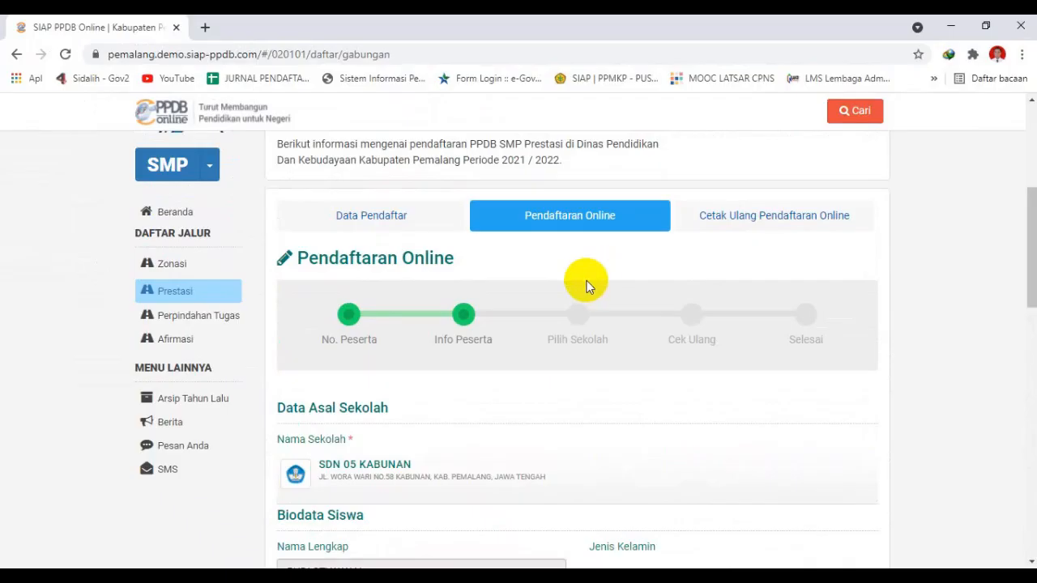
scroll(584, 286, "down", 3)
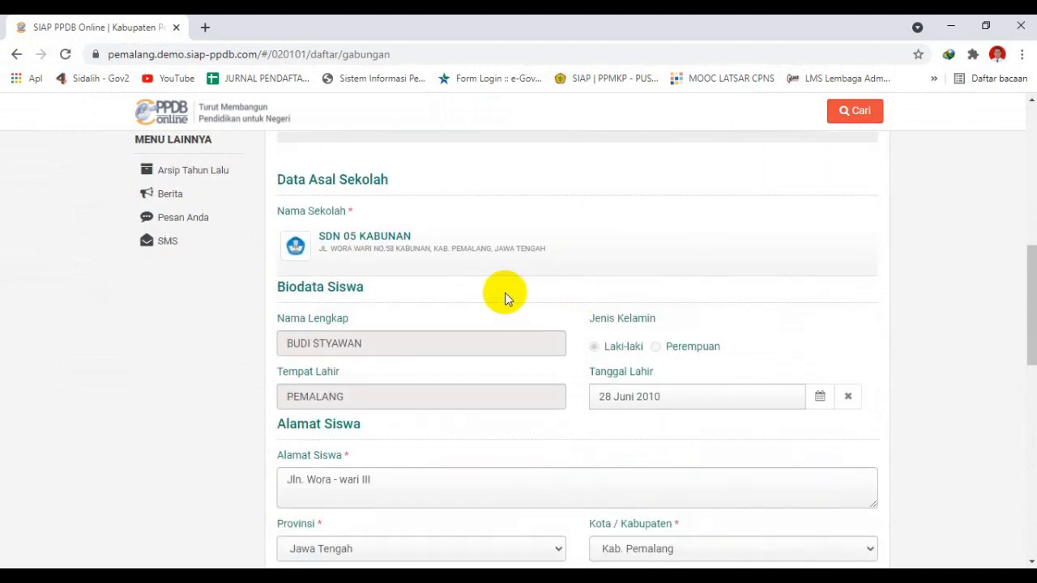
scroll(502, 293, "down", 1)
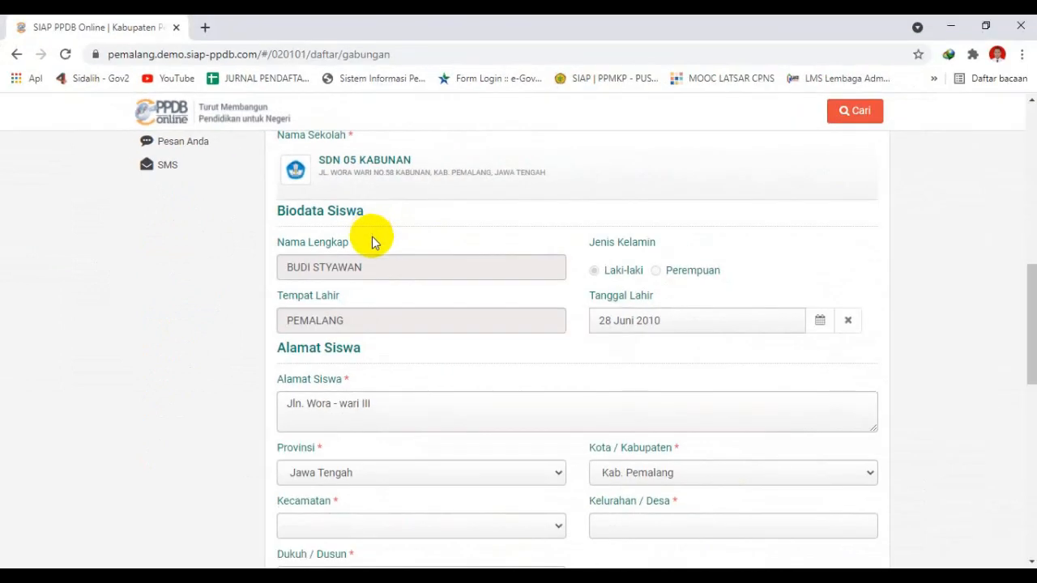
scroll(381, 243, "down", 3)
Set the address to Kecamatan Taman, Kelurahan Kabunan, Dukuh Dusun Compo
left_click(416, 296)
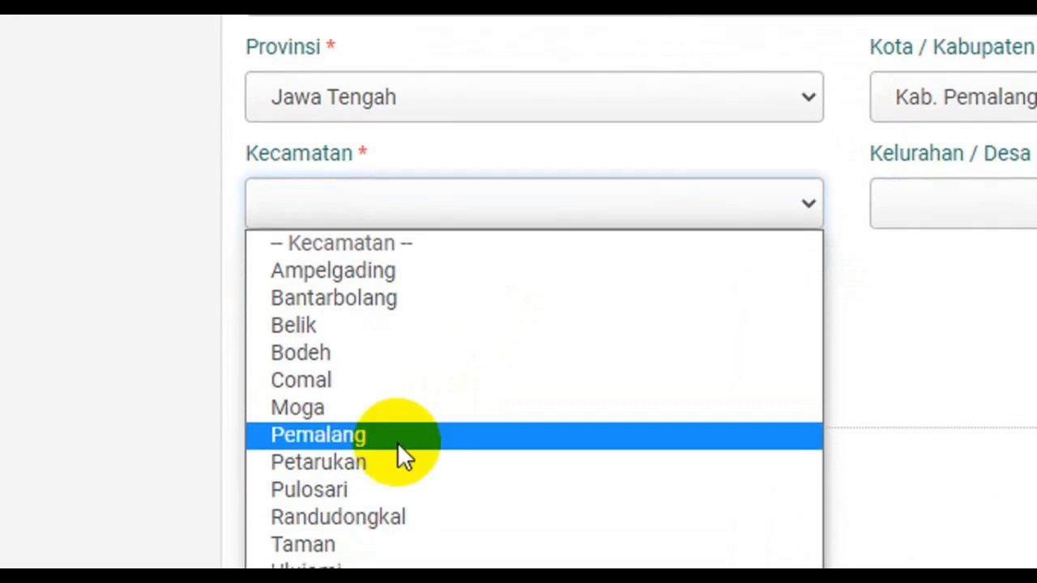
left_click(369, 496)
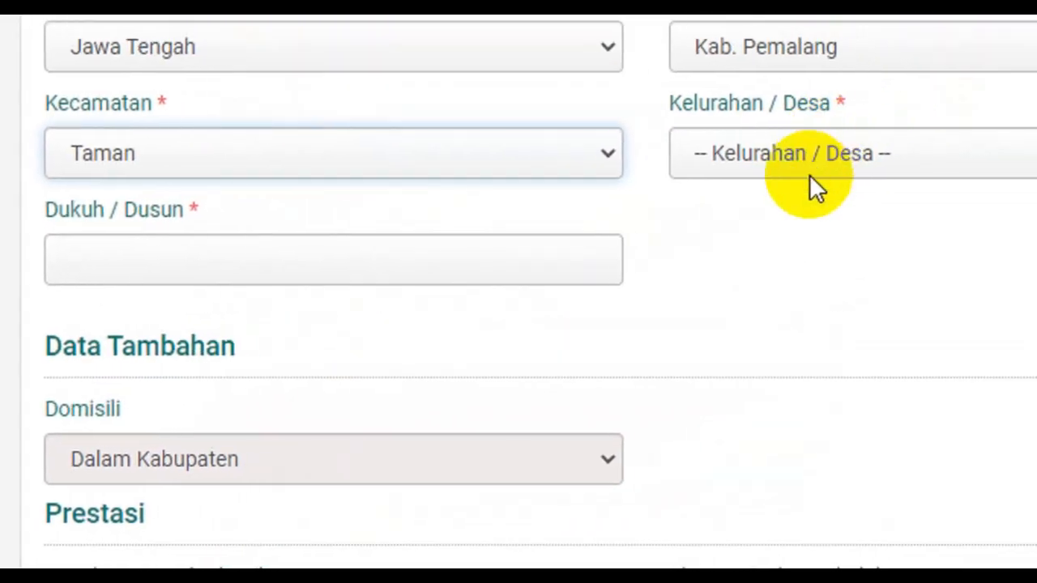
left_click(1006, 85)
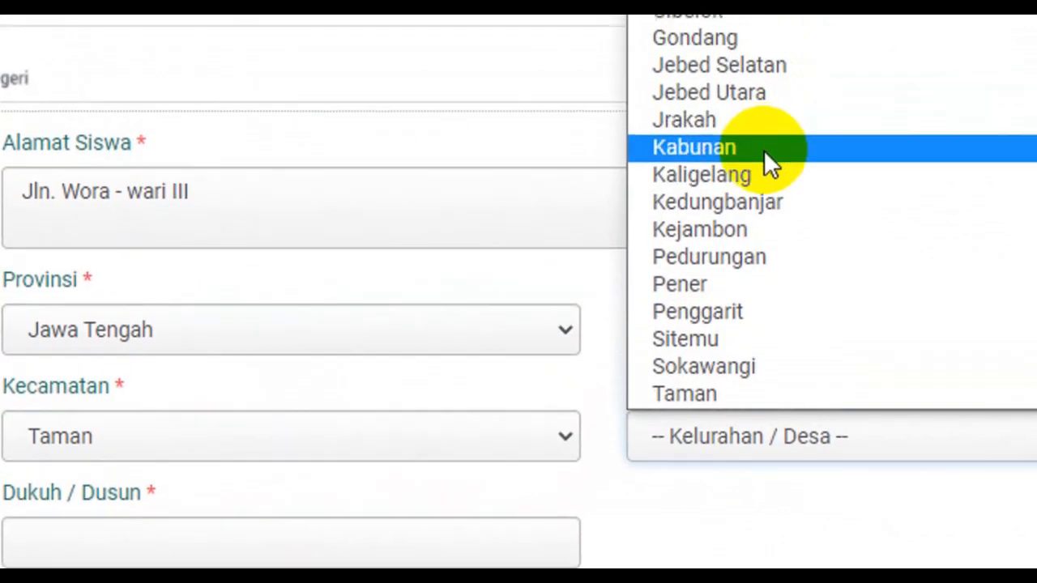
left_click(763, 146)
left_click(222, 275)
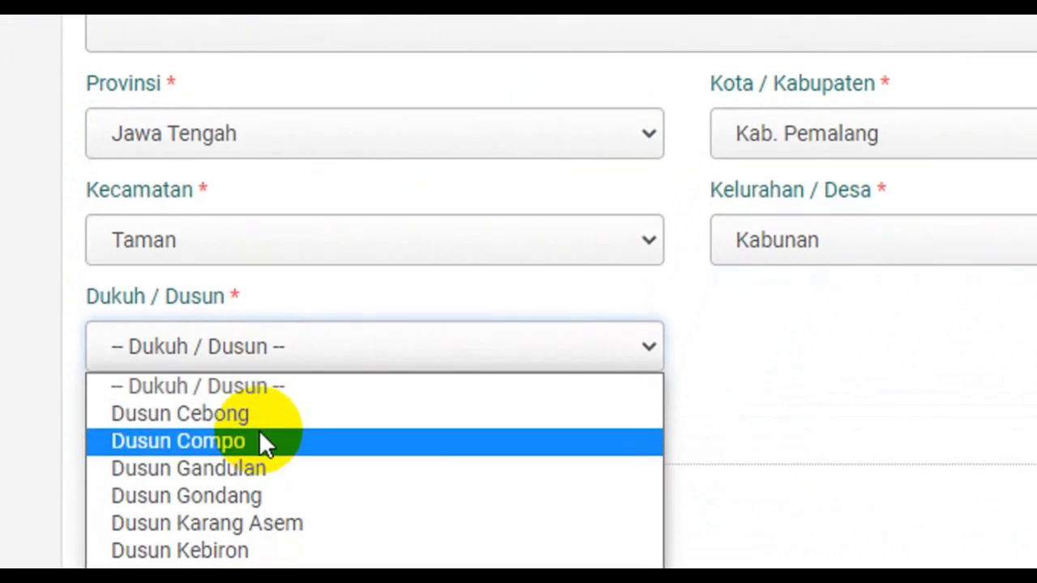
left_click(230, 527)
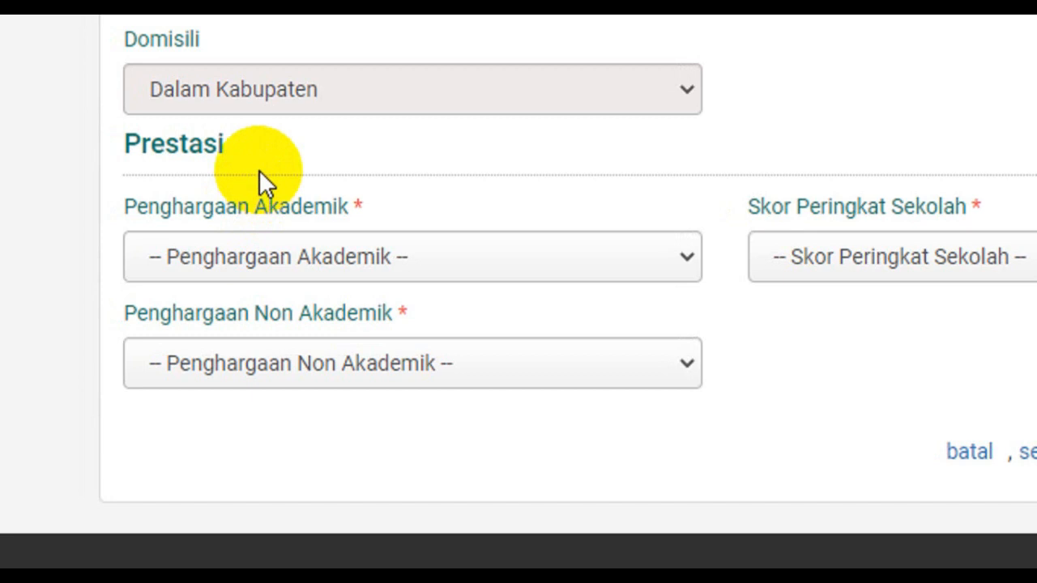
Record Penghargaan Akademik as Tidak Memiliki [0] and Non Akademik as Juara I Kabupaten [450]
left_click(293, 264)
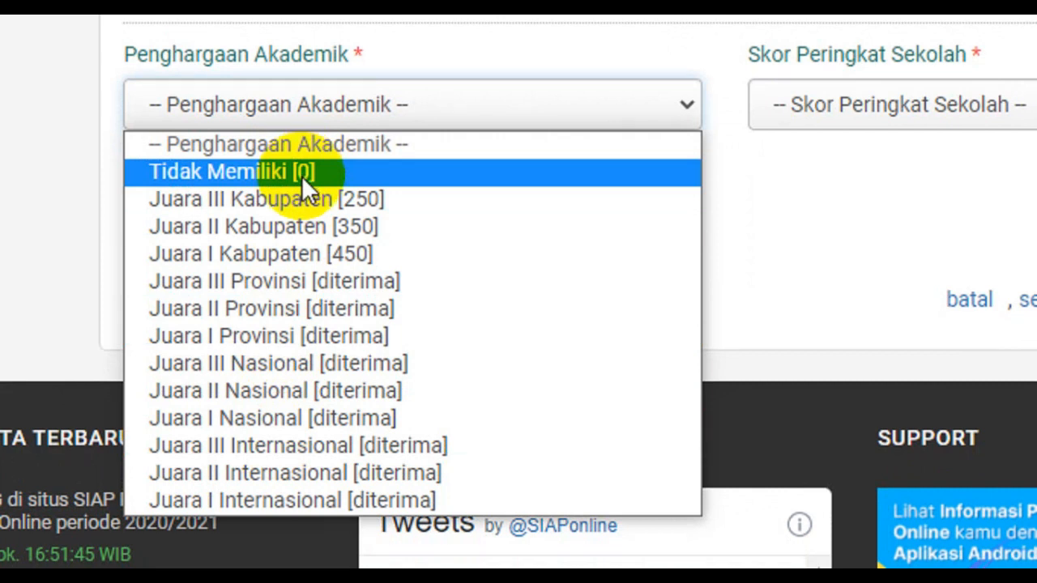
left_click(301, 176)
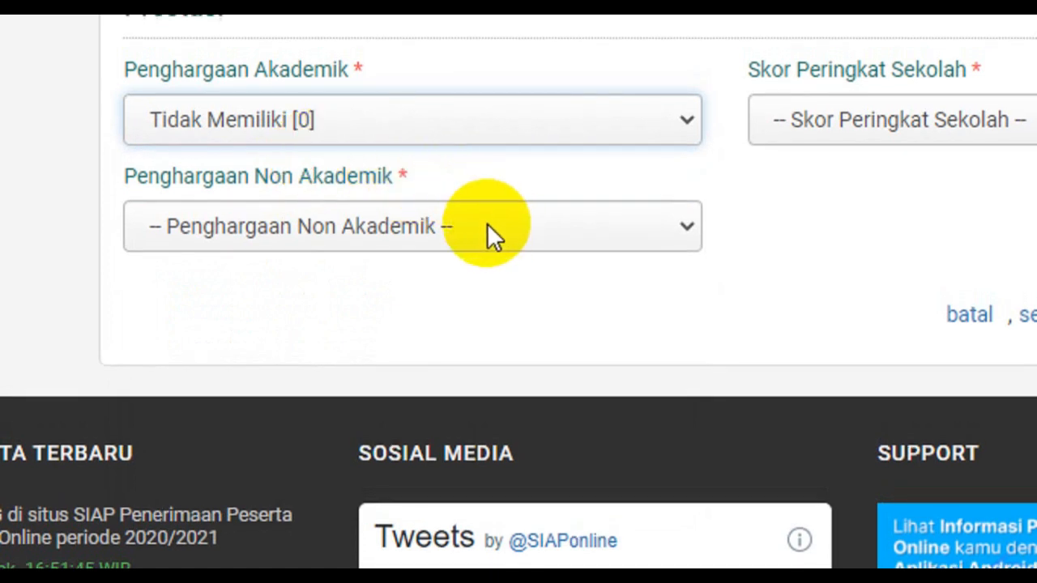
left_click(486, 227)
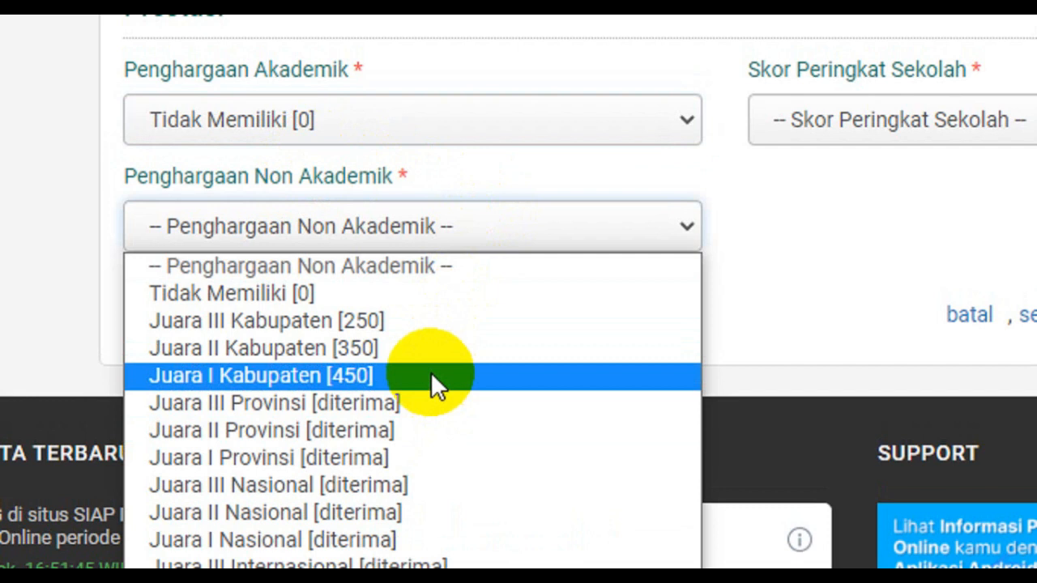
left_click(430, 371)
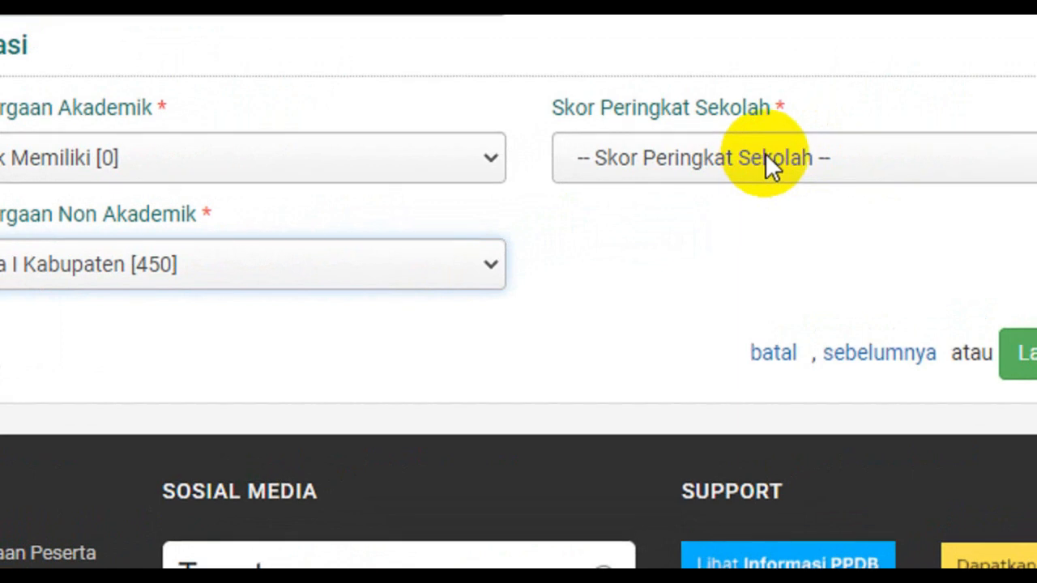
Choose Peringkat 5 for Skor Peringkat Sekolah, then continue with Lanjutkan
left_click(764, 153)
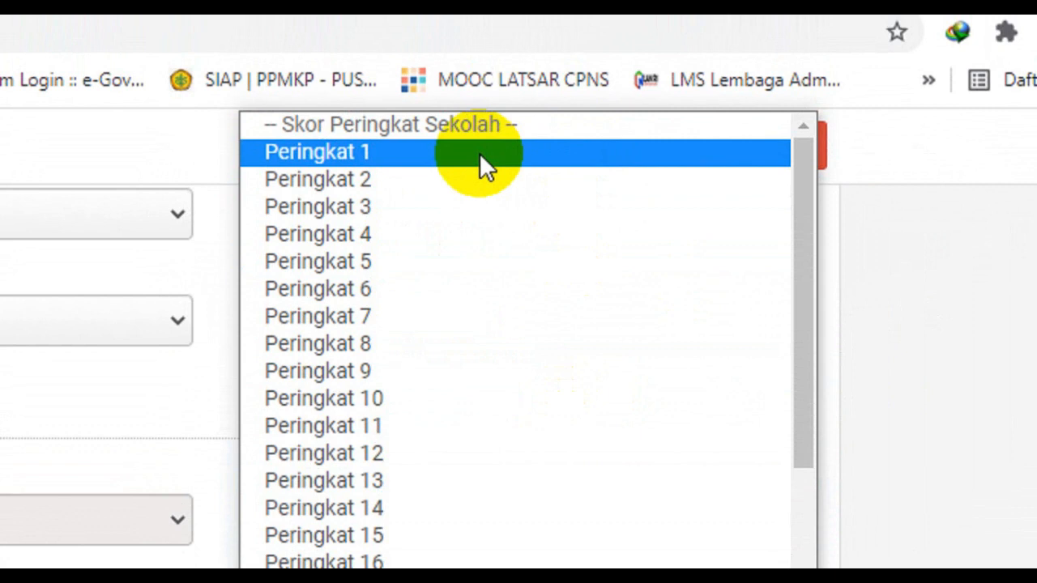
left_click_drag(798, 335, 787, 505)
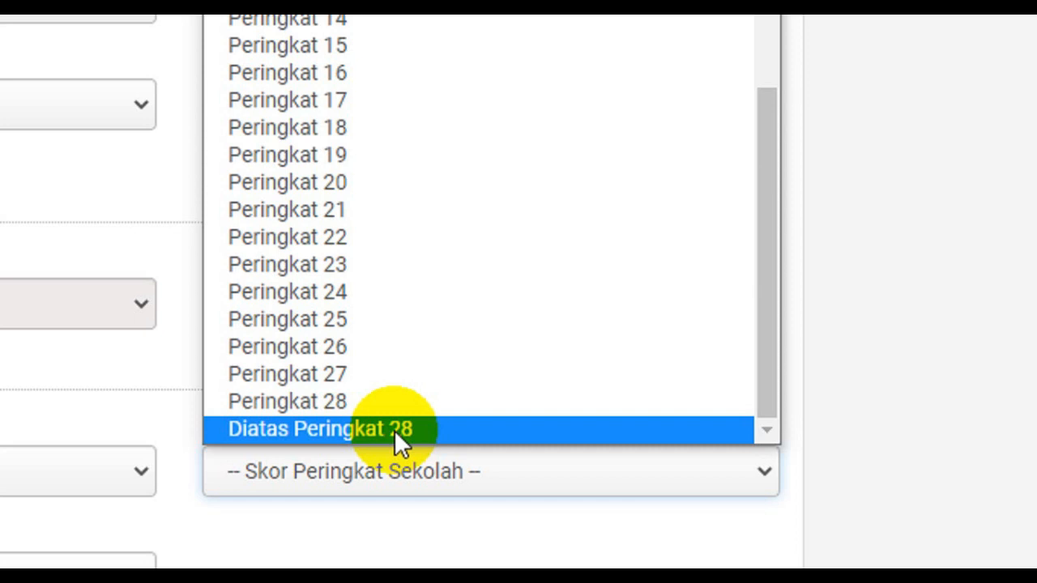
scroll(487, 87, "up", 10)
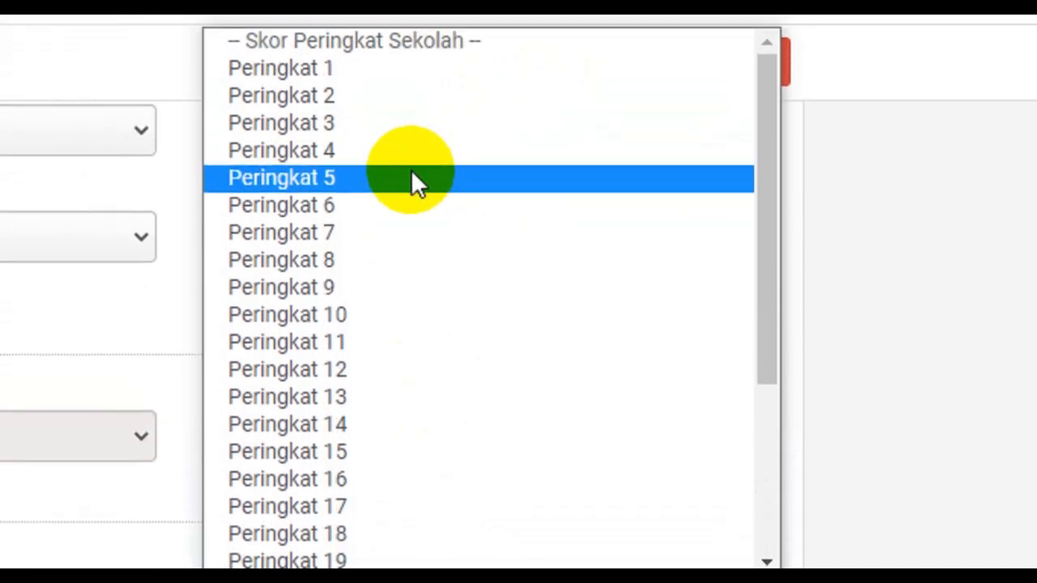
left_click(412, 176)
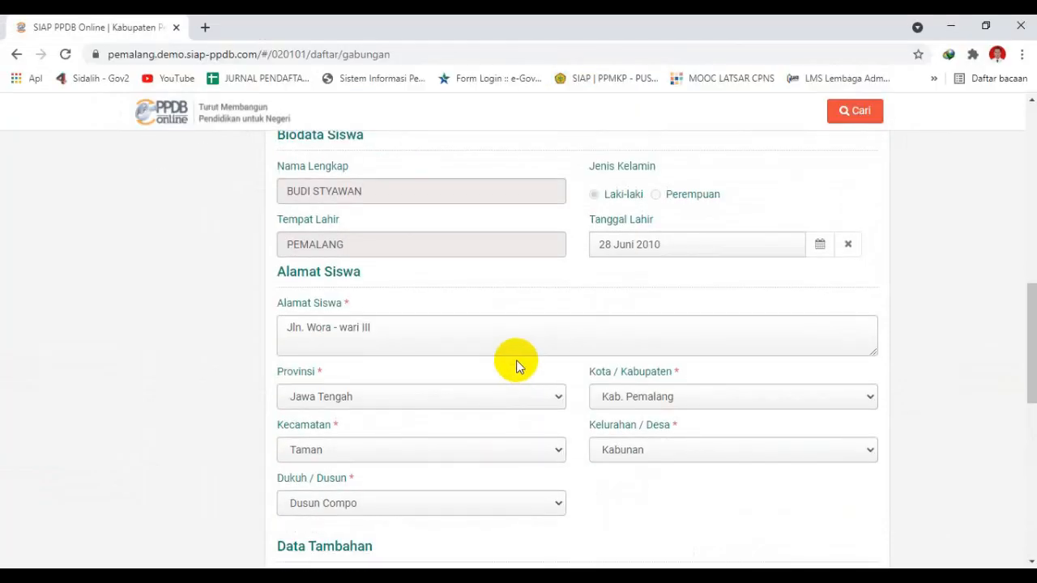
scroll(517, 365, "up", 3)
scroll(517, 364, "down", 7)
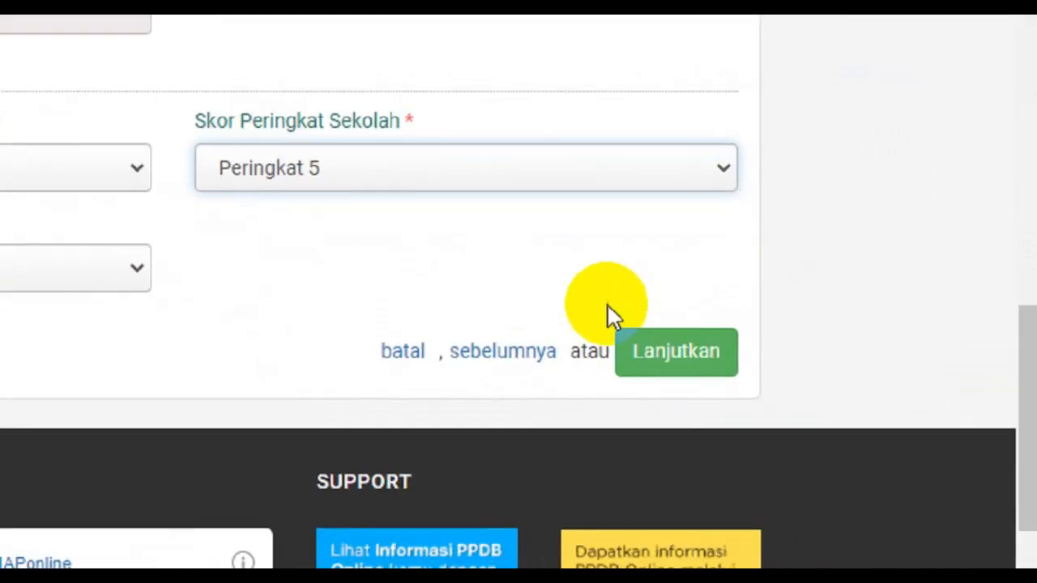
left_click(851, 408)
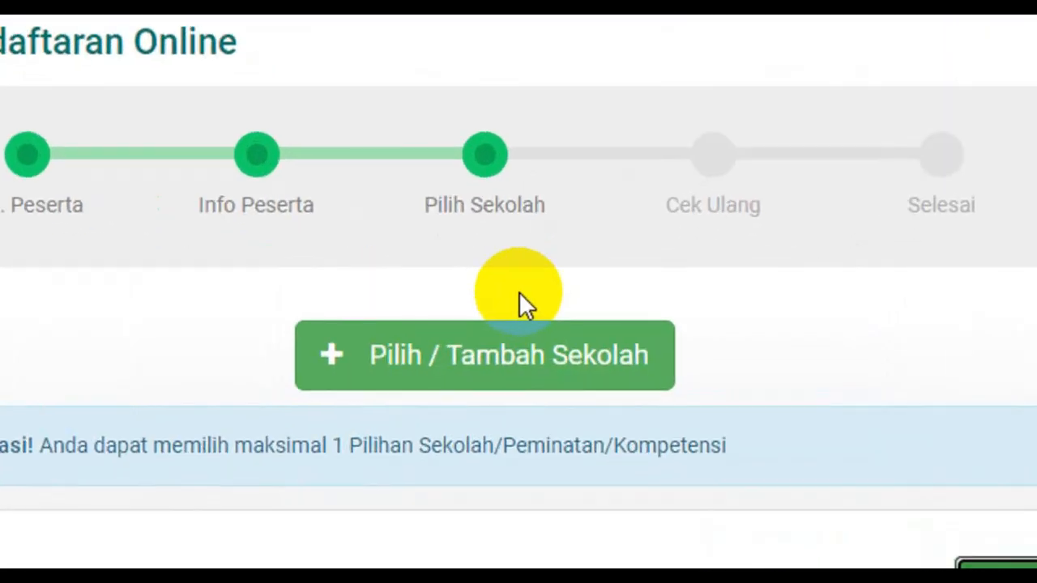
Add SMPN 7 PEMALANG as the first school choice by searching 'SMP N 7 PEMALANG'
left_click(519, 364)
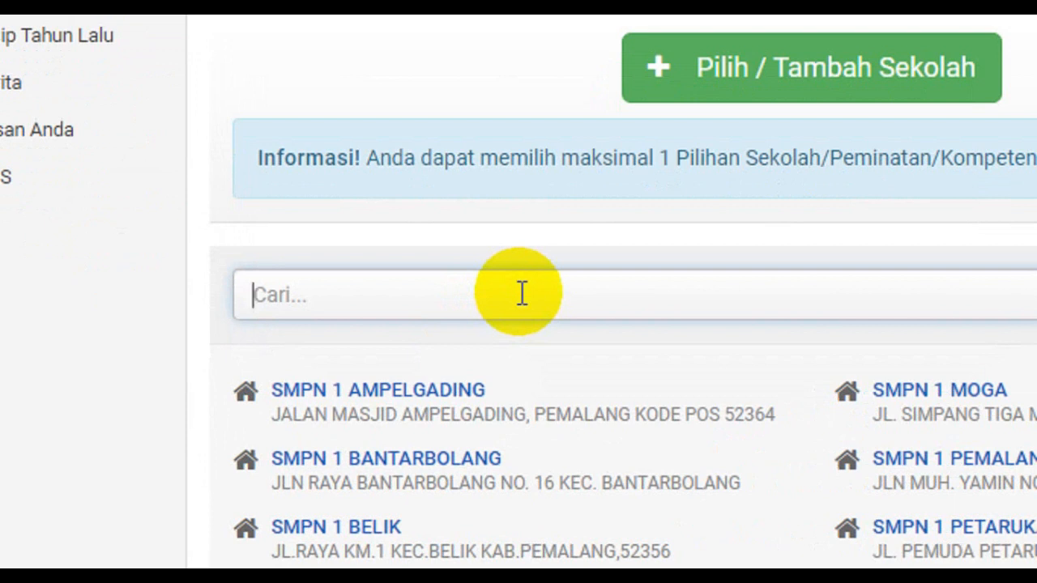
type("SMP N 7 PEMALAN")
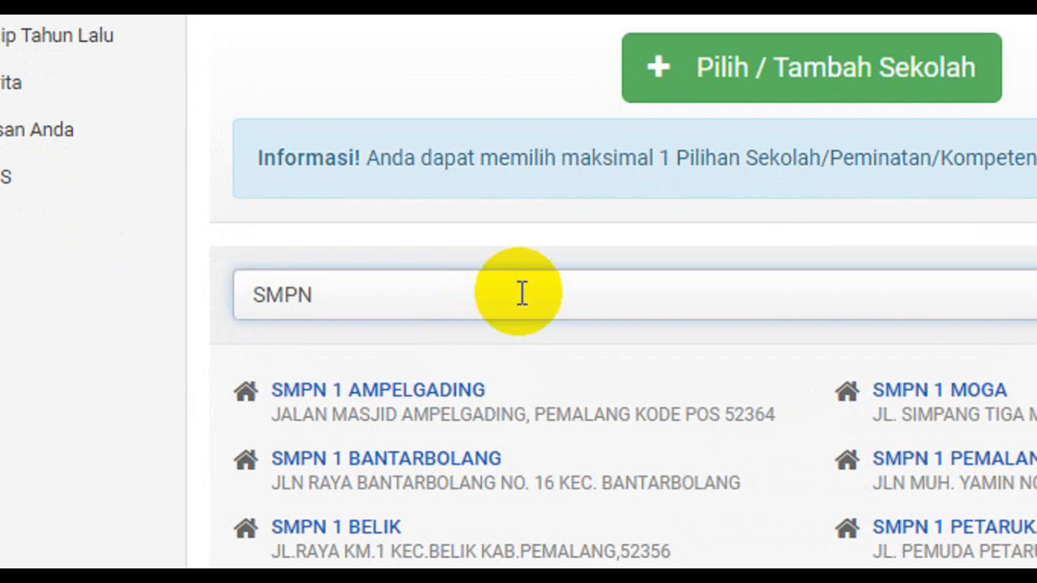
type("G")
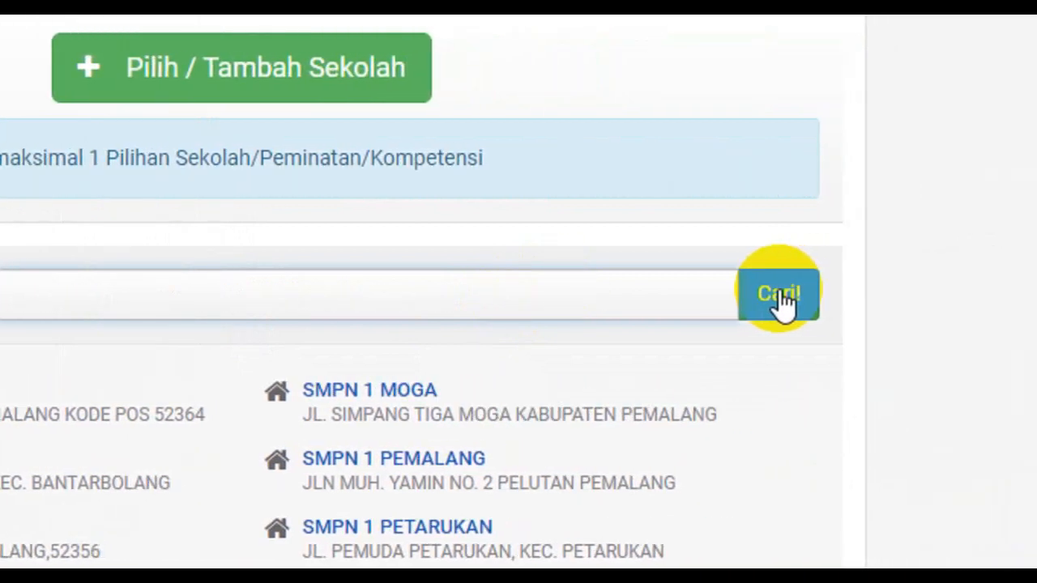
left_click(801, 298)
left_click(243, 387)
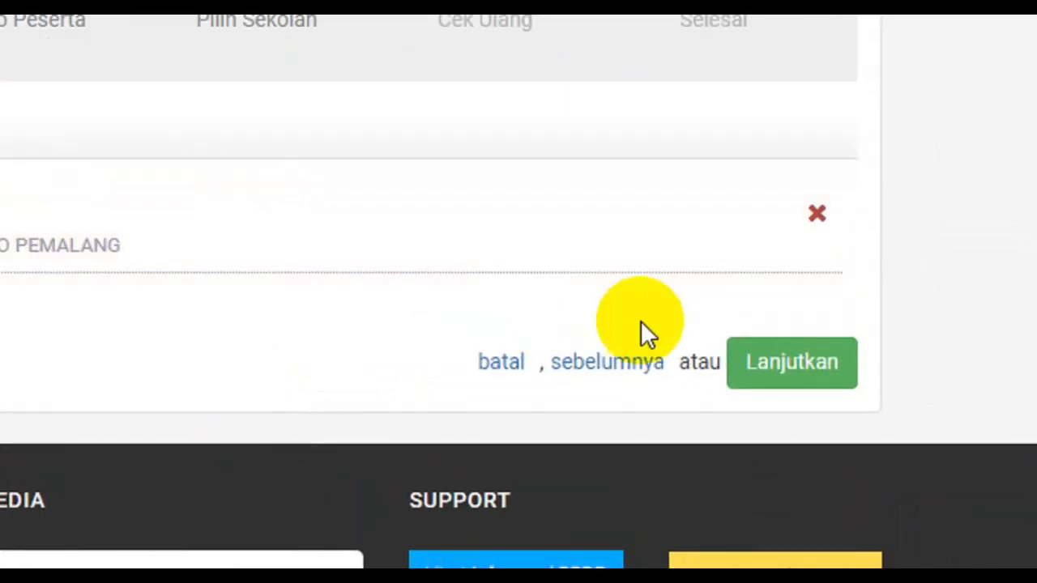
Review the Cek Ulang summary, accept the agreement, and submit the registration
left_click(783, 374)
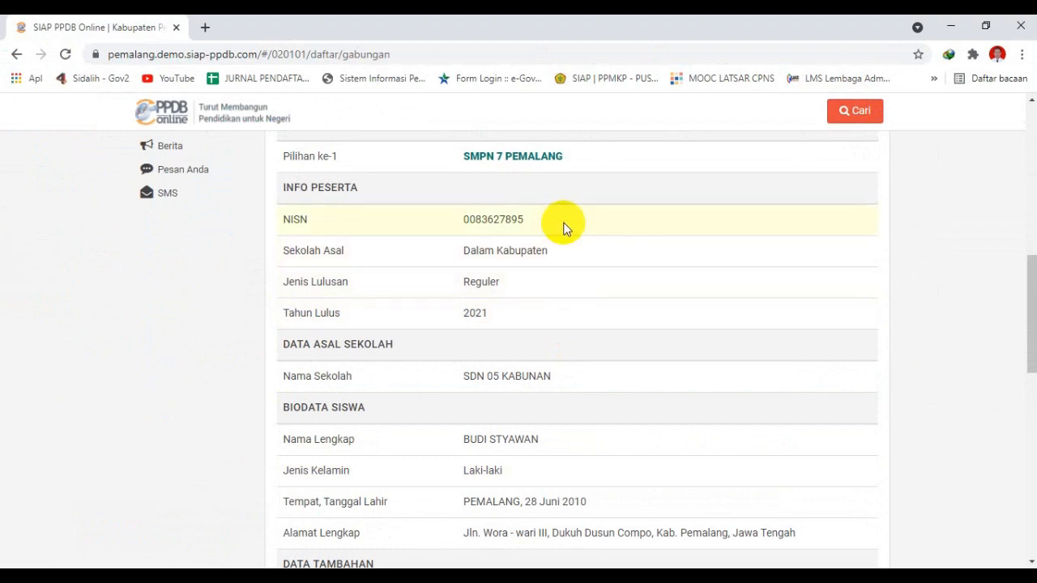
scroll(559, 227, "up", 2)
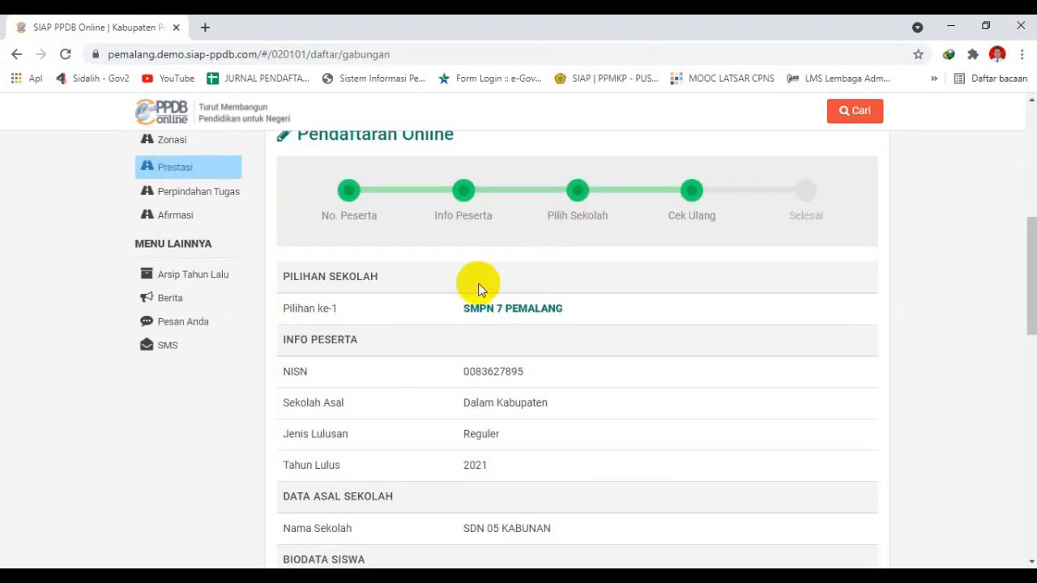
scroll(476, 304, "down", 3)
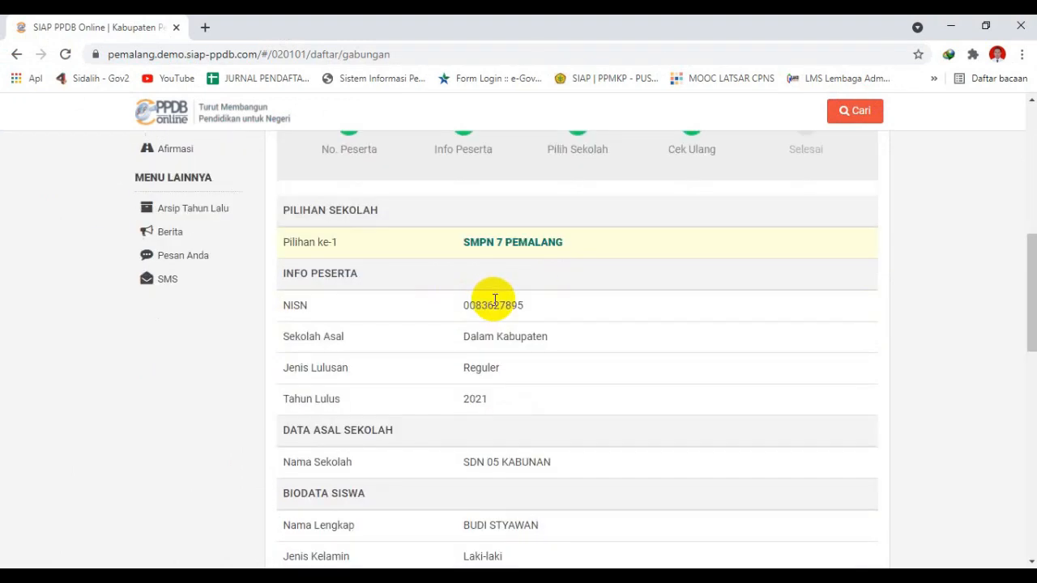
scroll(505, 283, "down", 4)
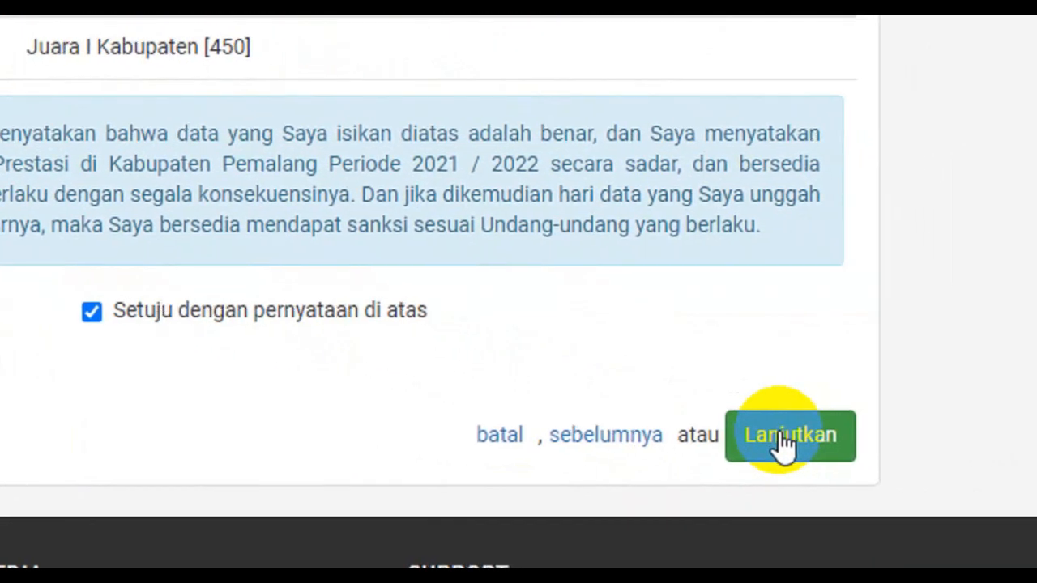
left_click(780, 434)
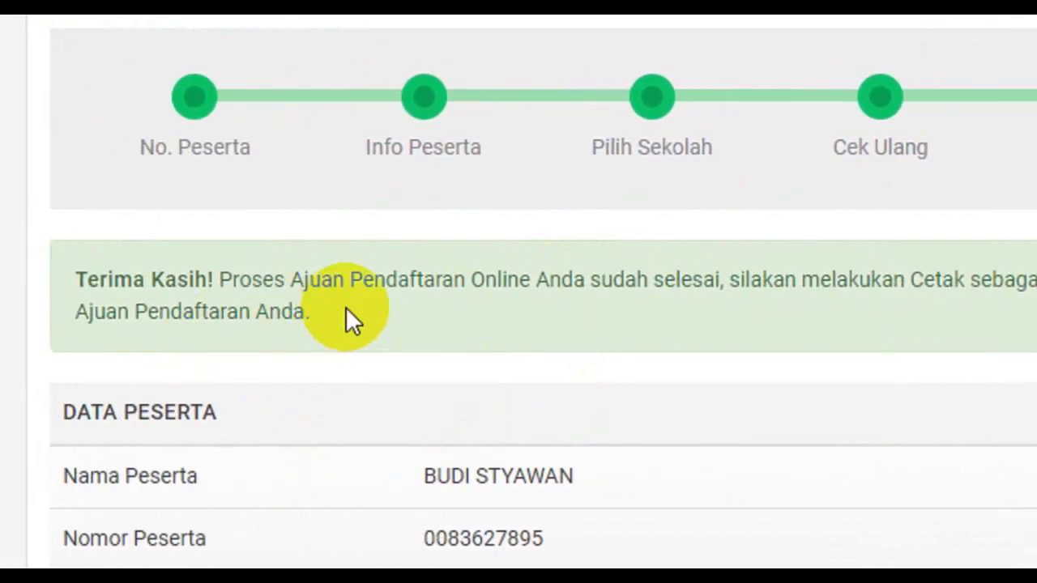
Open the print preview of 'Cetak Bukti Ajuan Pendaftaran'
scroll(368, 293, "down", 3)
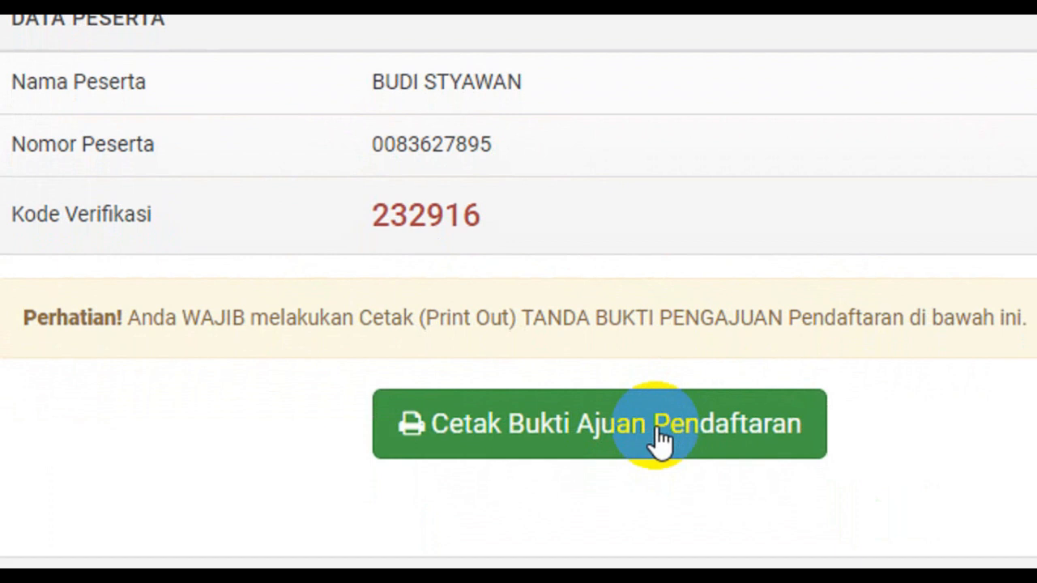
left_click(660, 442)
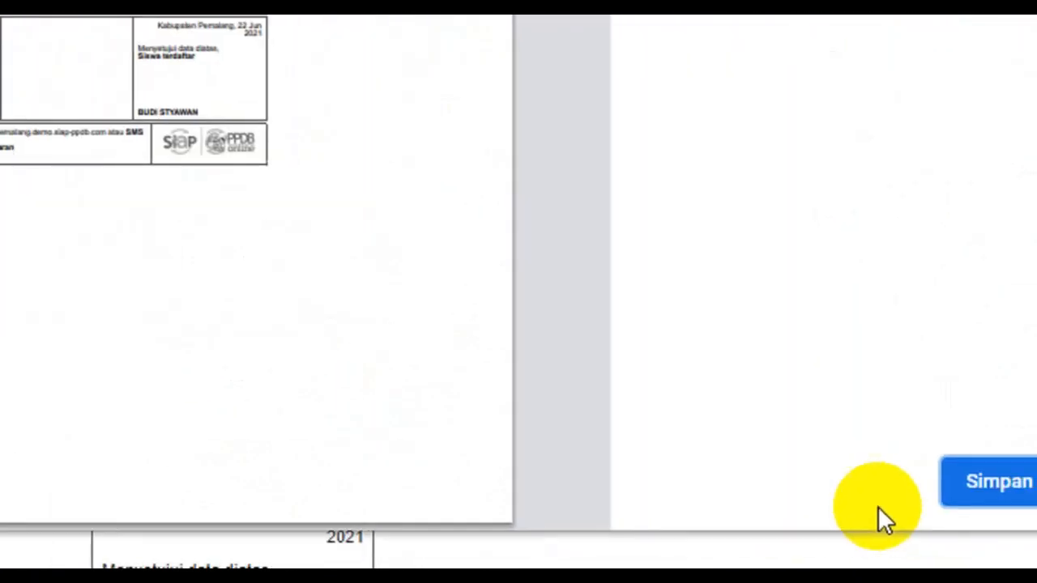
Save the submission receipt as a PDF via Simpan and Save
left_click(806, 486)
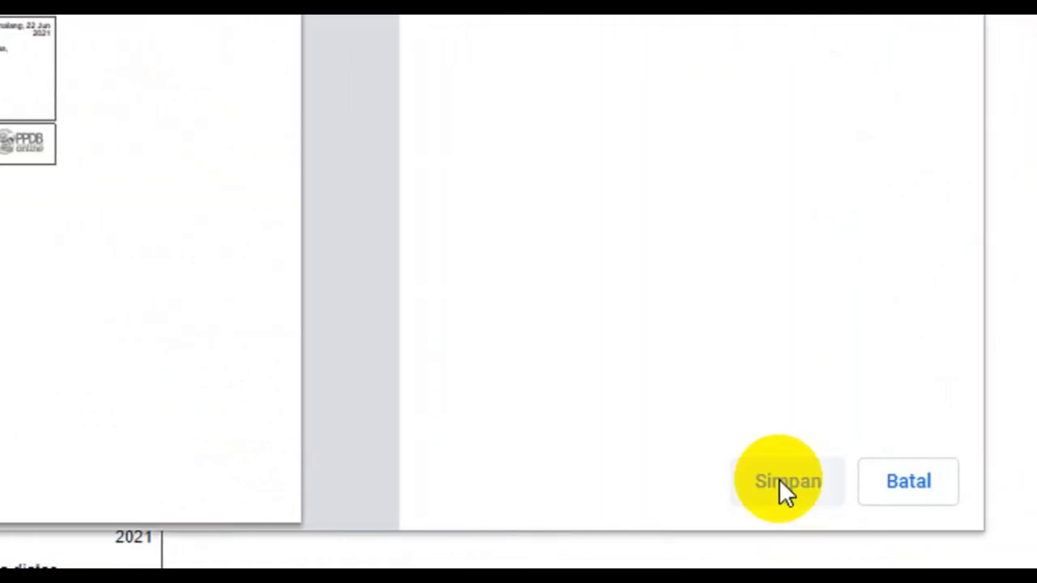
left_click(396, 357)
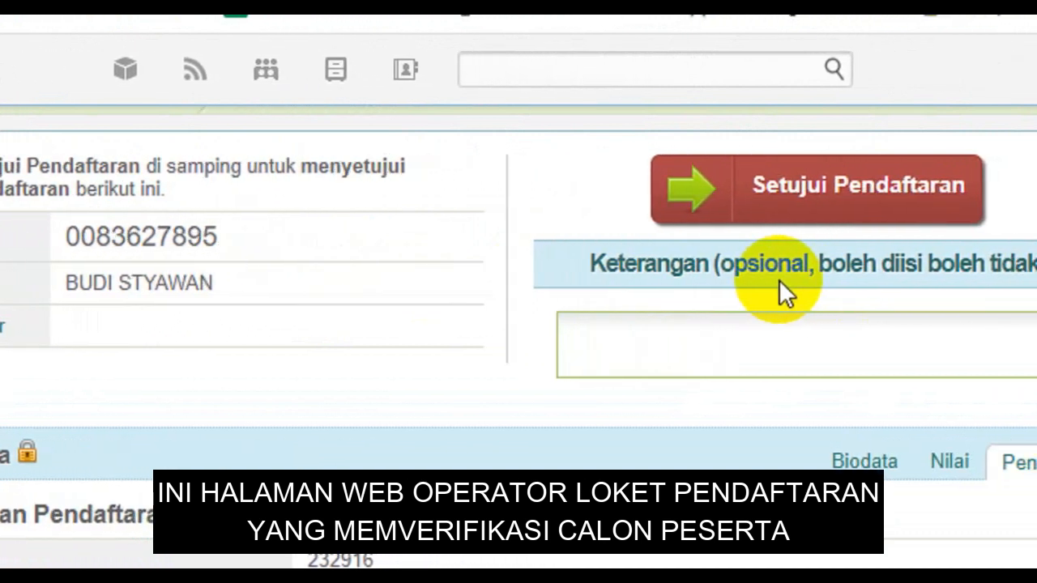
Approve the student's registration and print its registration verification receipt
left_click(834, 204)
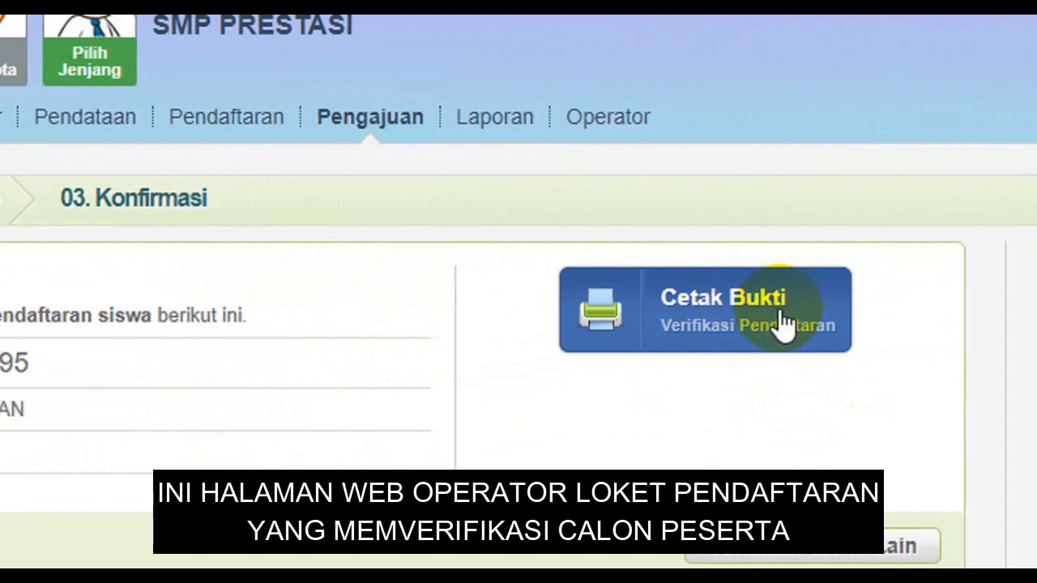
left_click(782, 324)
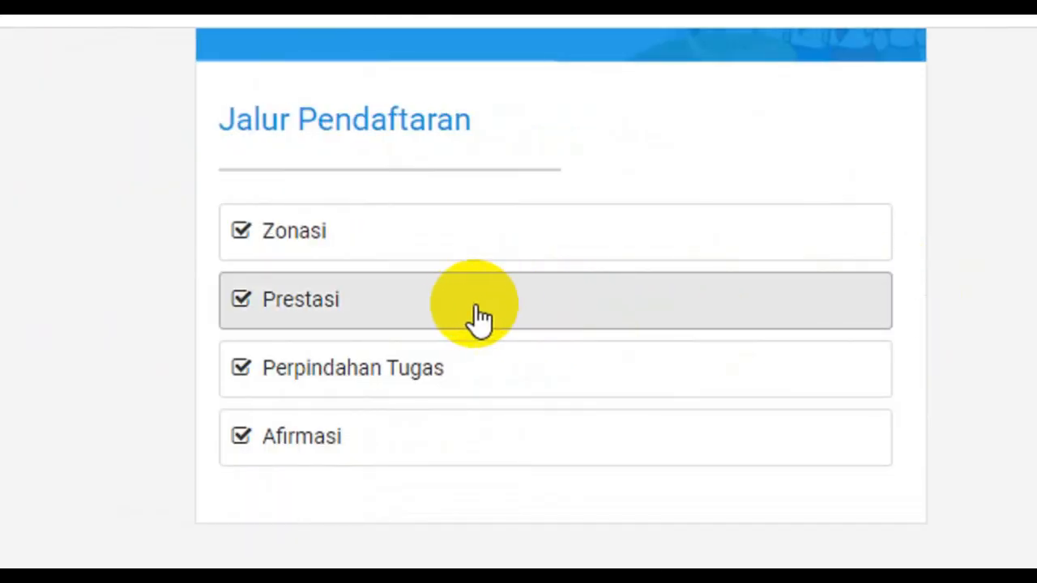
Show the Prestasi selection results for SMPN 7 PEMALANG, found by searching 'smpn 7 pemalang'
left_click(405, 316)
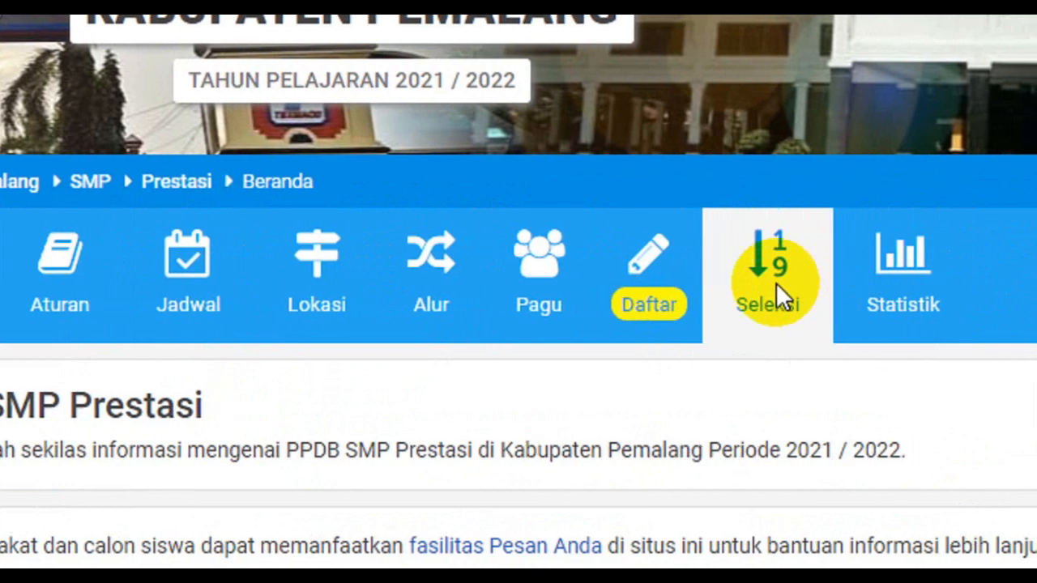
left_click(767, 273)
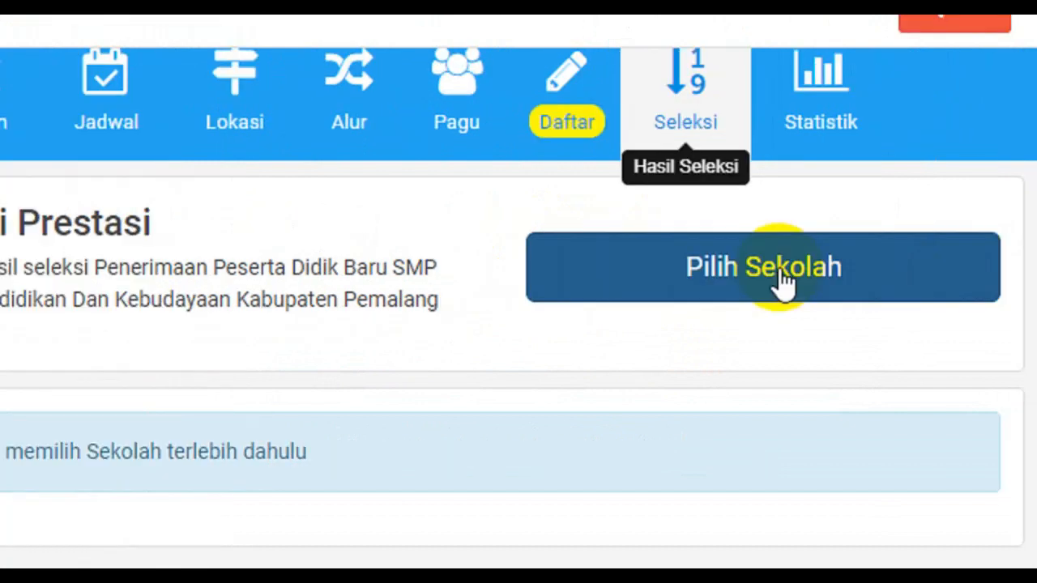
left_click(780, 280)
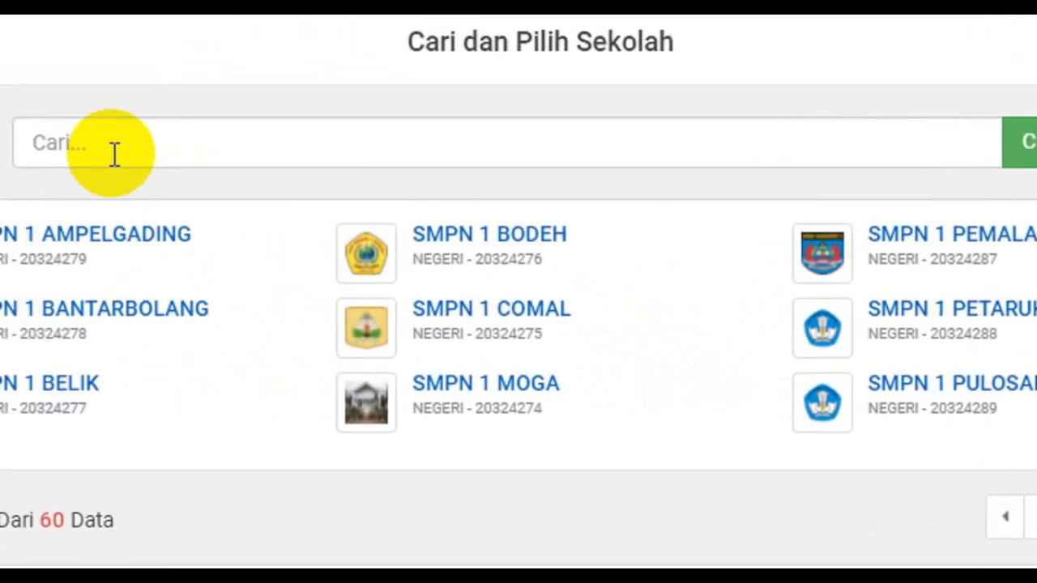
left_click(114, 154)
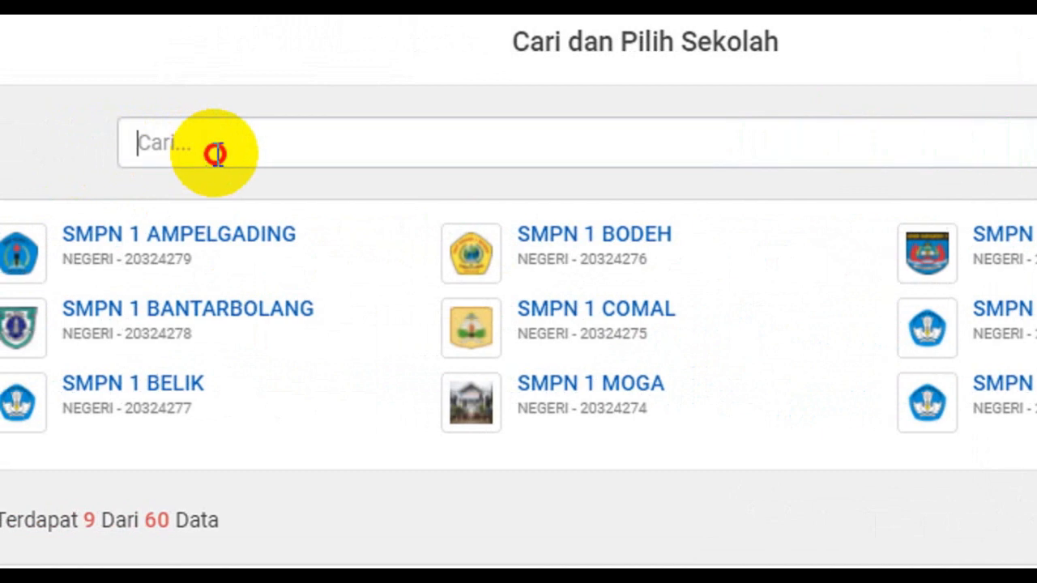
type("smpn 7 pemalang")
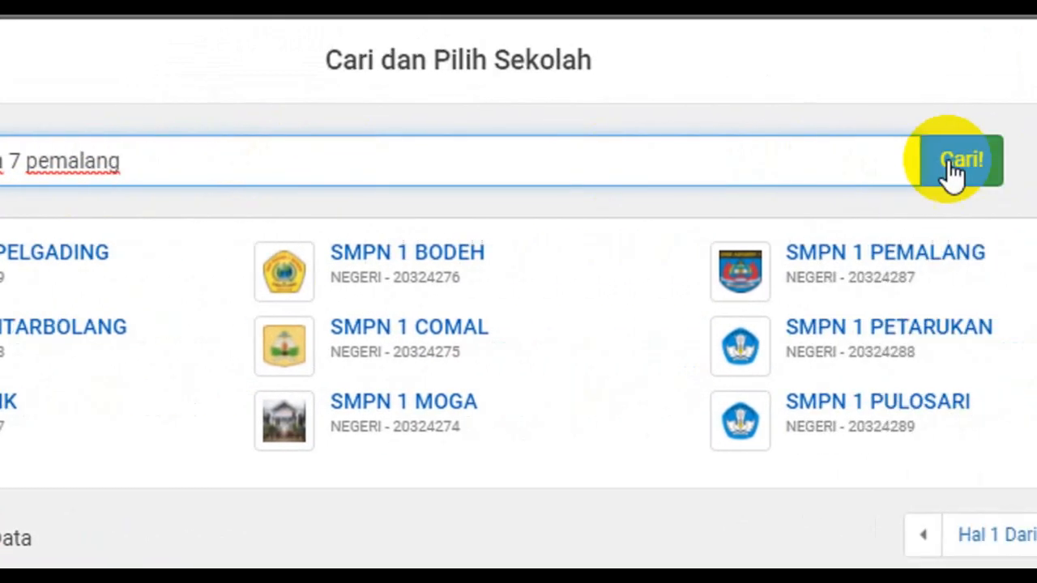
left_click(952, 163)
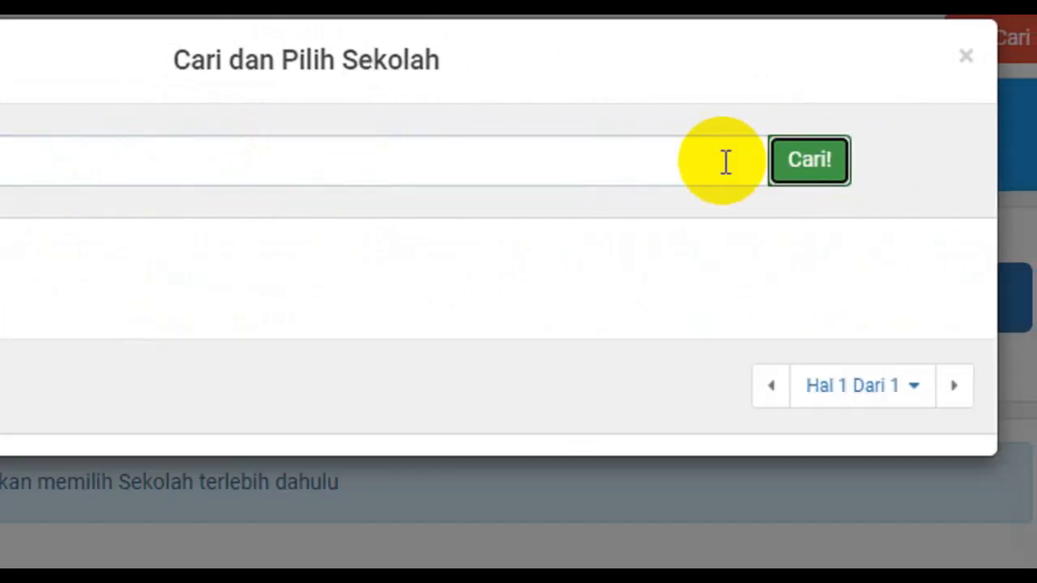
left_click(183, 264)
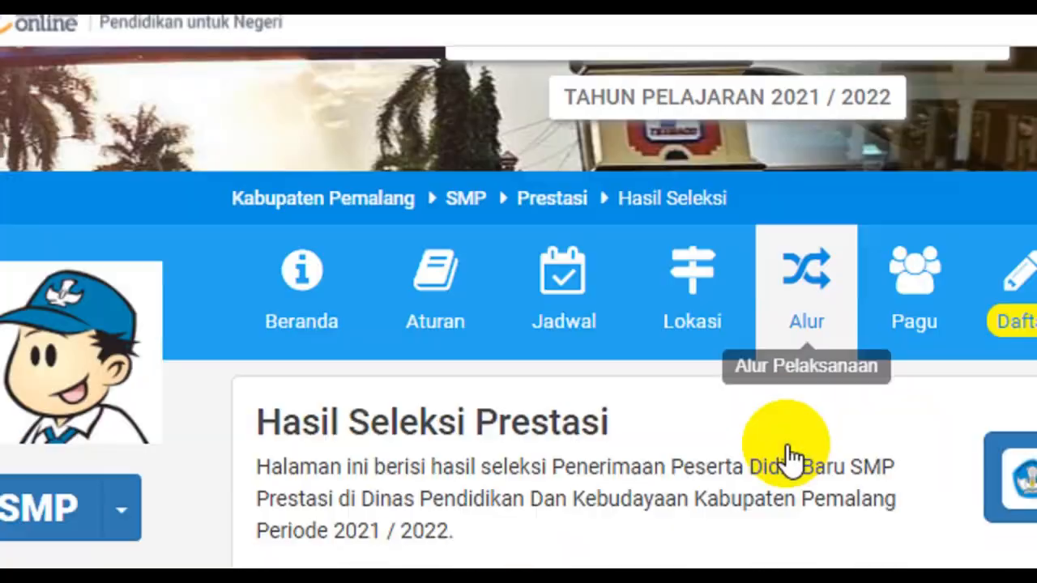
scroll(785, 444, "down", 4)
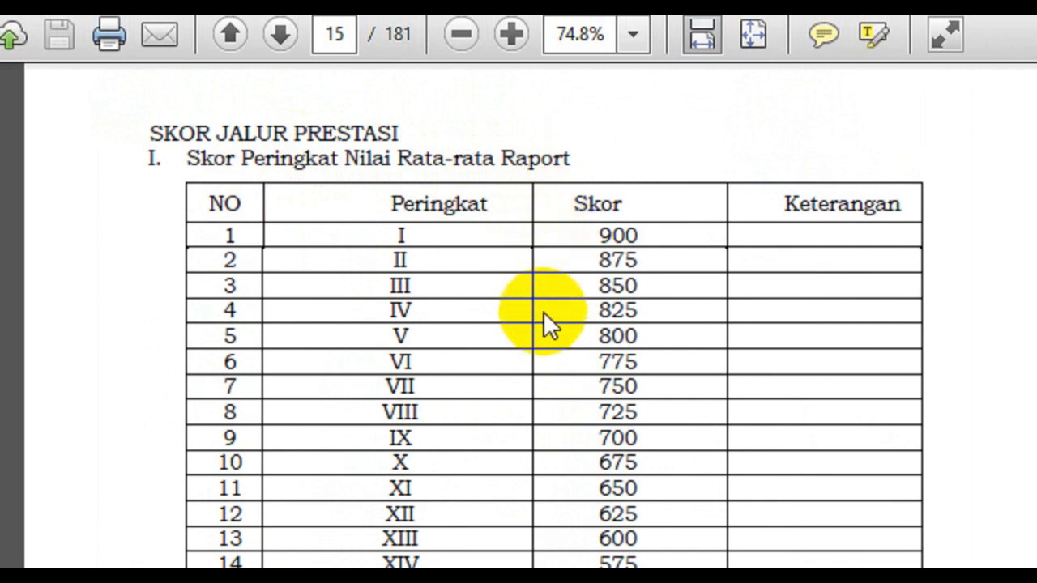
Scroll the guideline PDF from page 15 to page 19 through the Prestasi scoring rules
scroll(540, 386, "down", 15)
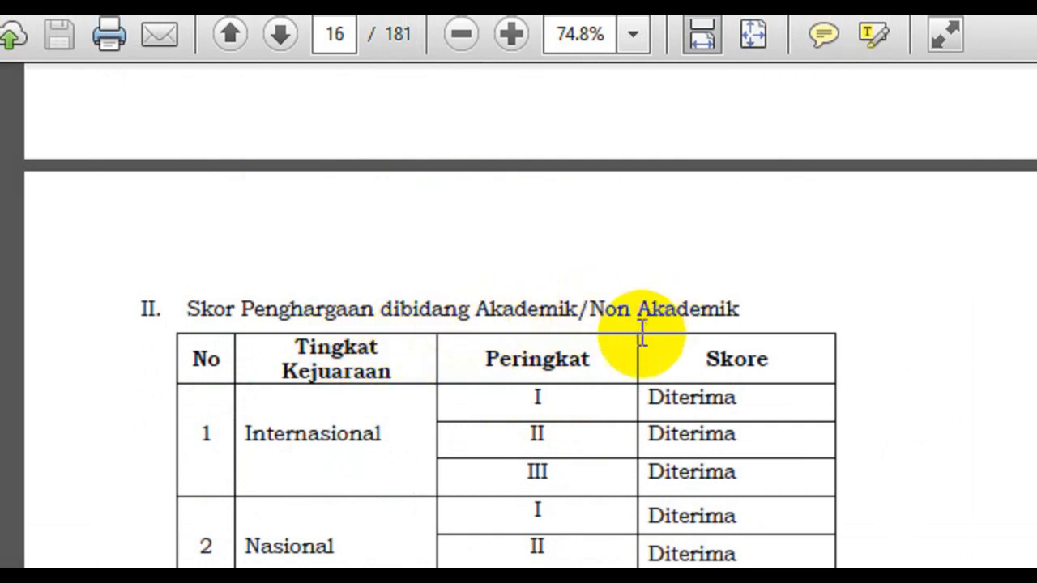
scroll(618, 395, "down", 5)
scroll(567, 413, "down", 8)
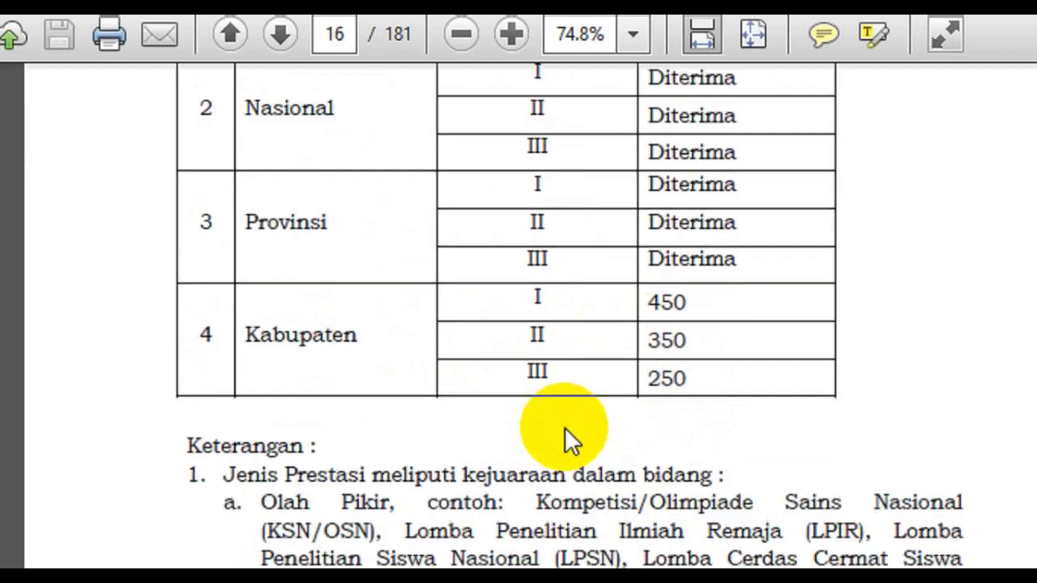
scroll(567, 429, "down", 20)
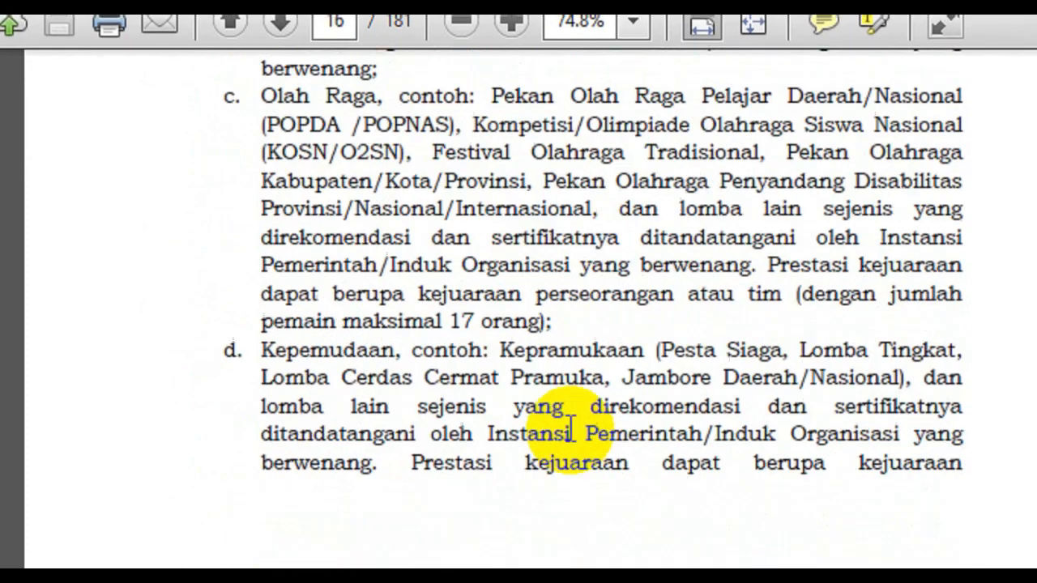
scroll(570, 433, "down", 20)
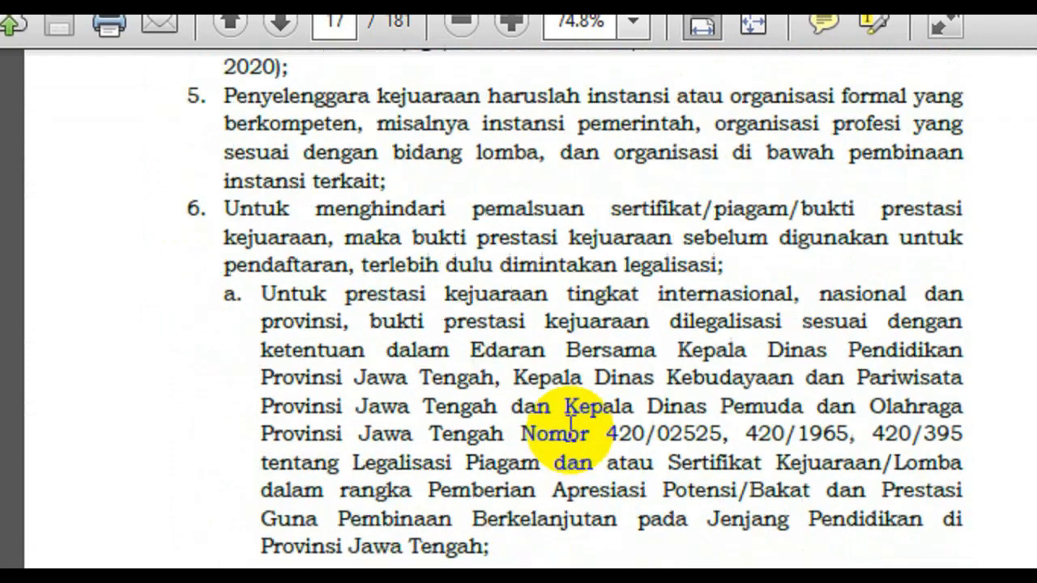
scroll(544, 333, "down", 2)
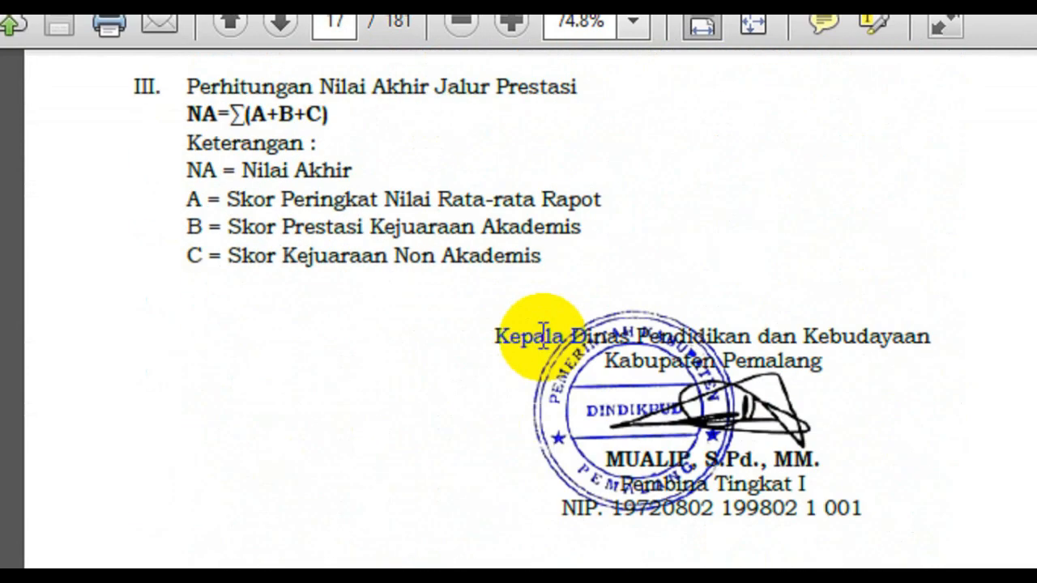
scroll(541, 334, "down", 10)
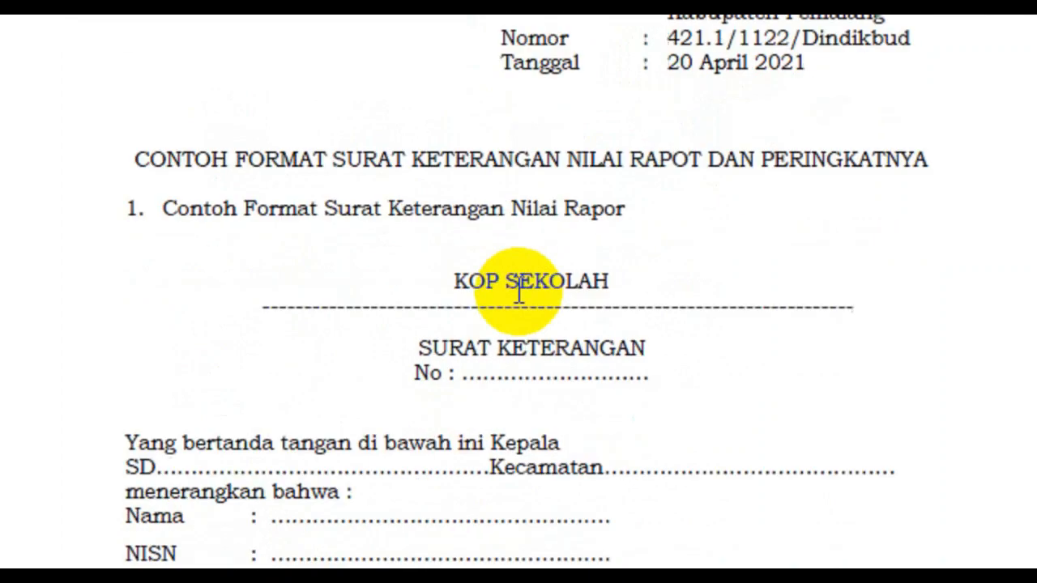
scroll(518, 294, "down", 8)
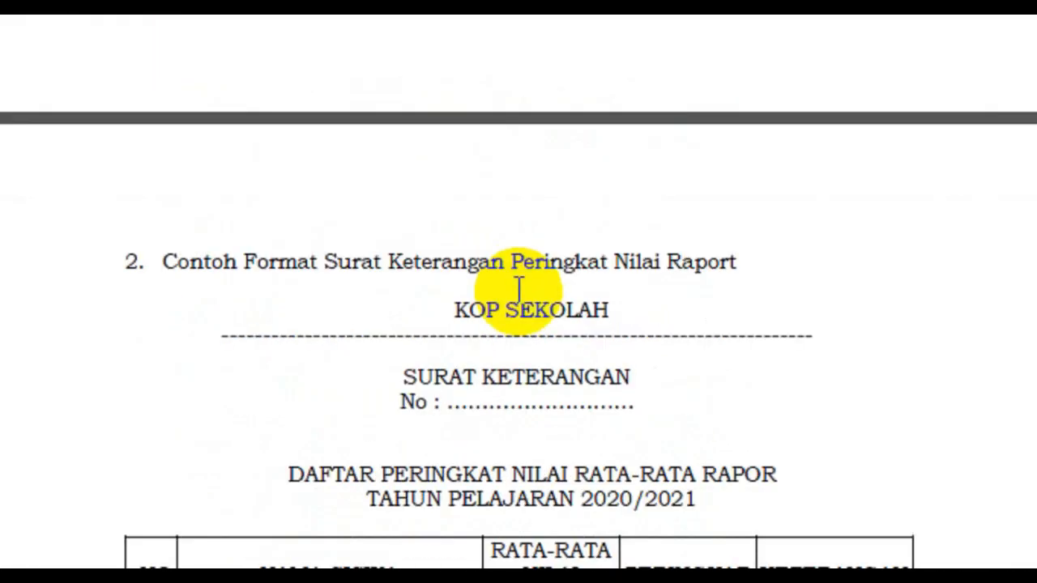
scroll(521, 298, "down", 10)
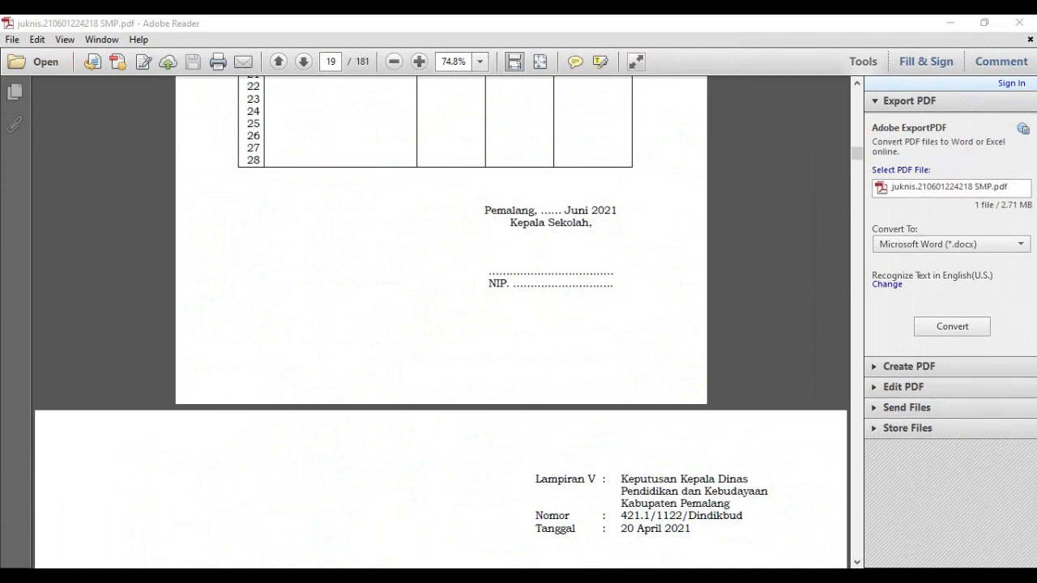
left_click(203, 576)
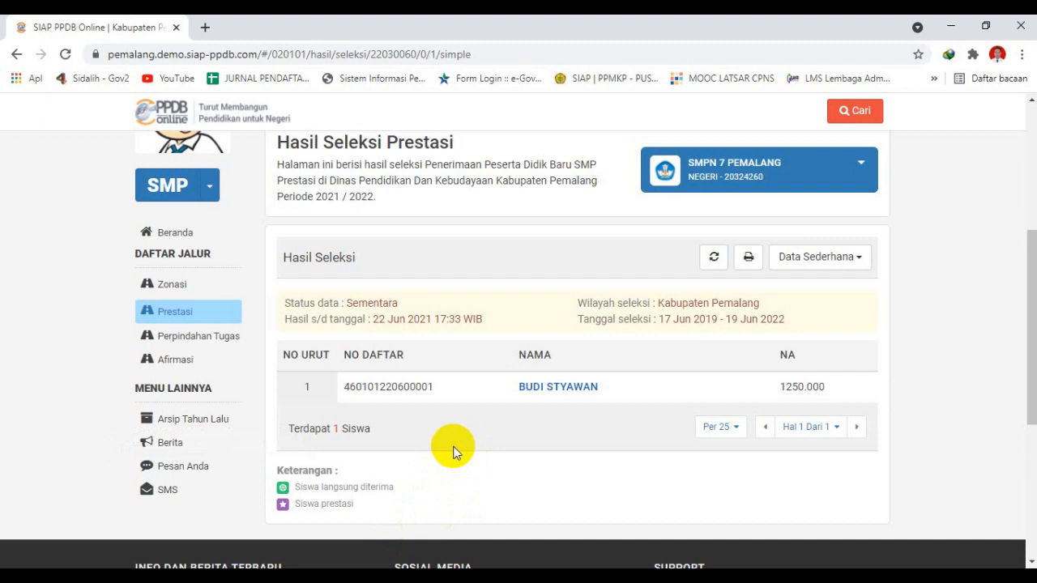
Scroll up to SMPN 7 PEMALANG's Prestasi results showing one student with NA 1250.000
scroll(330, 300, "up", 1)
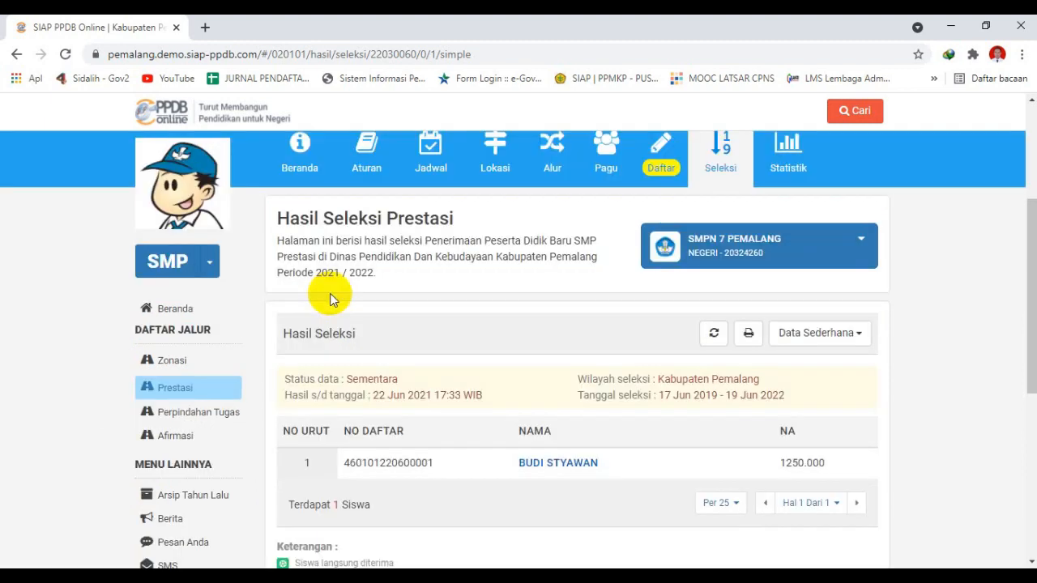